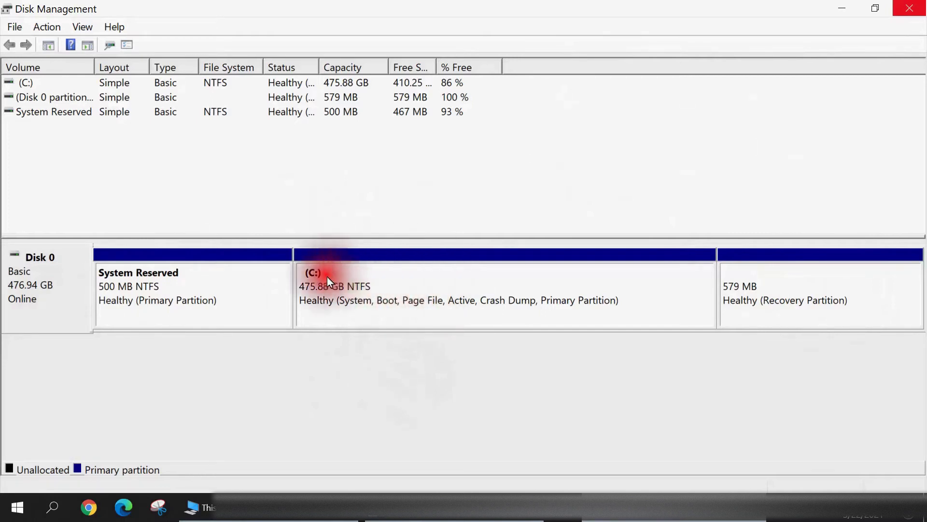
Shrink the C: volume on Disk 0 by 18167 MB
right_click(424, 274)
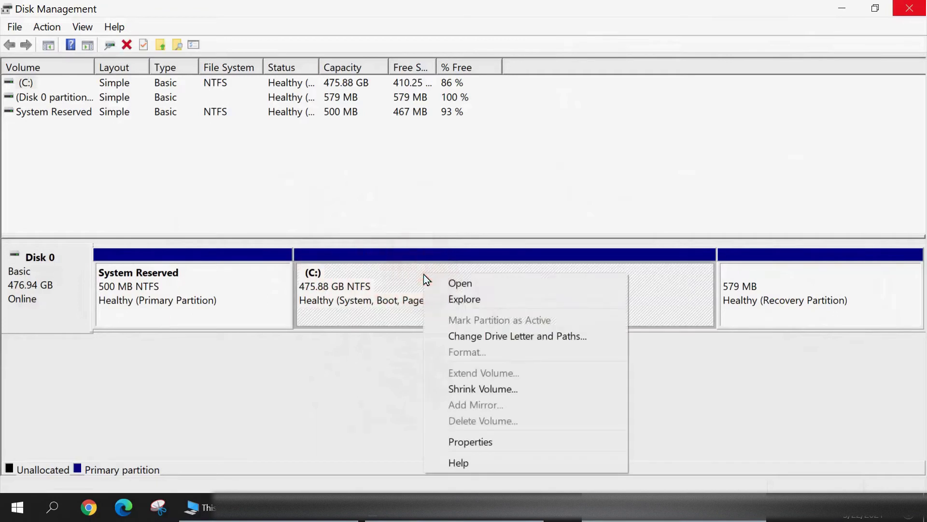
left_click(502, 387)
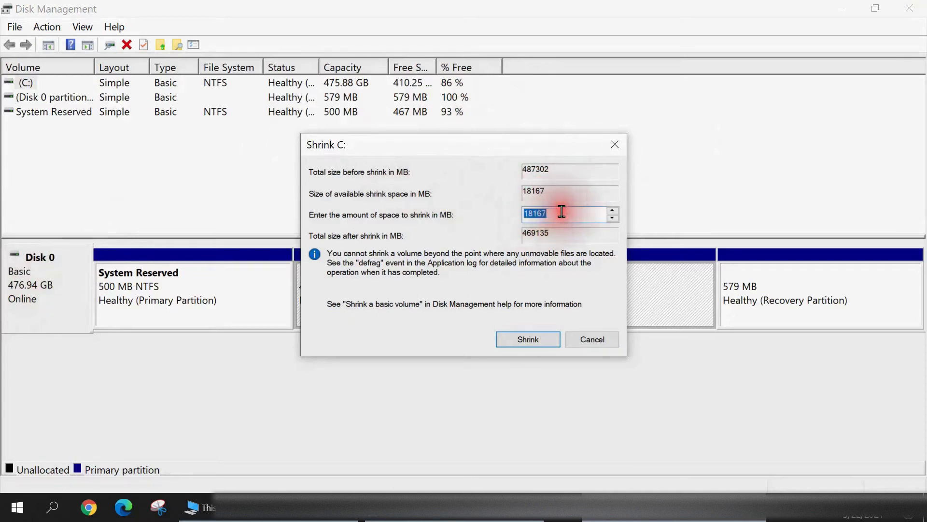
left_click(525, 337)
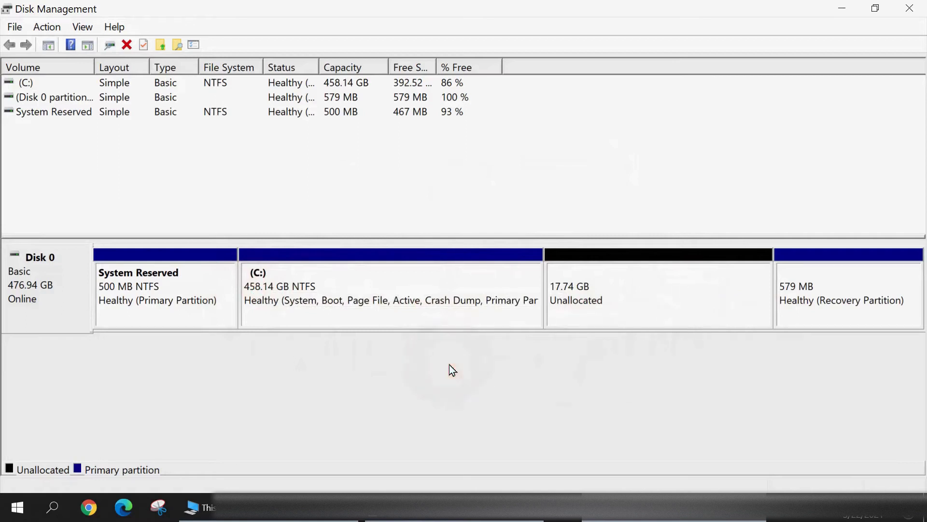
Create an 18167 MB simple volume in Disk 0's unallocated space with drive letter D, quick-formatted as NTFS and labelled New Volume
left_click(629, 282)
right_click(624, 283)
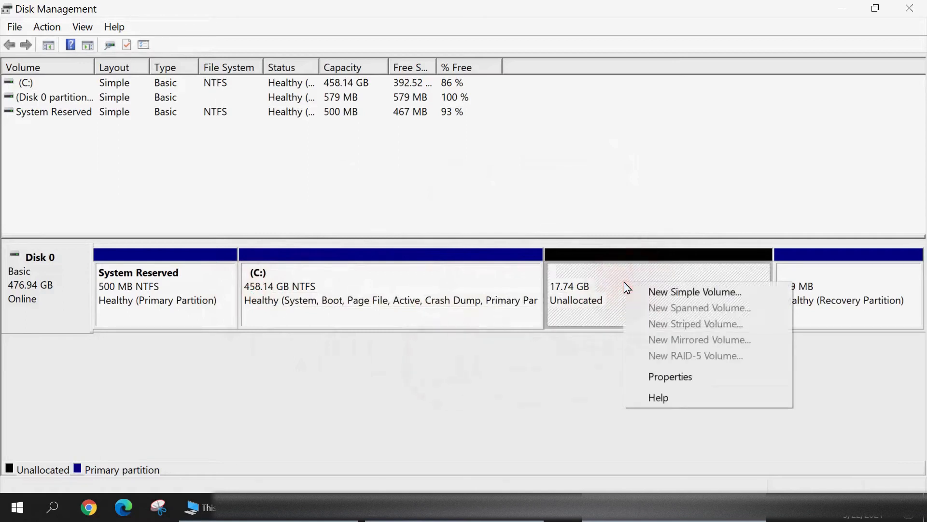
left_click(701, 289)
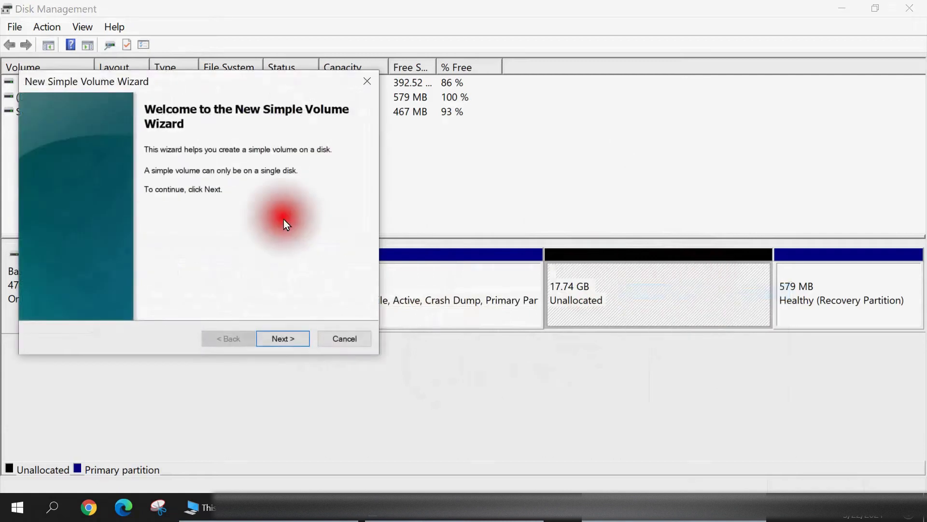
left_click(275, 339)
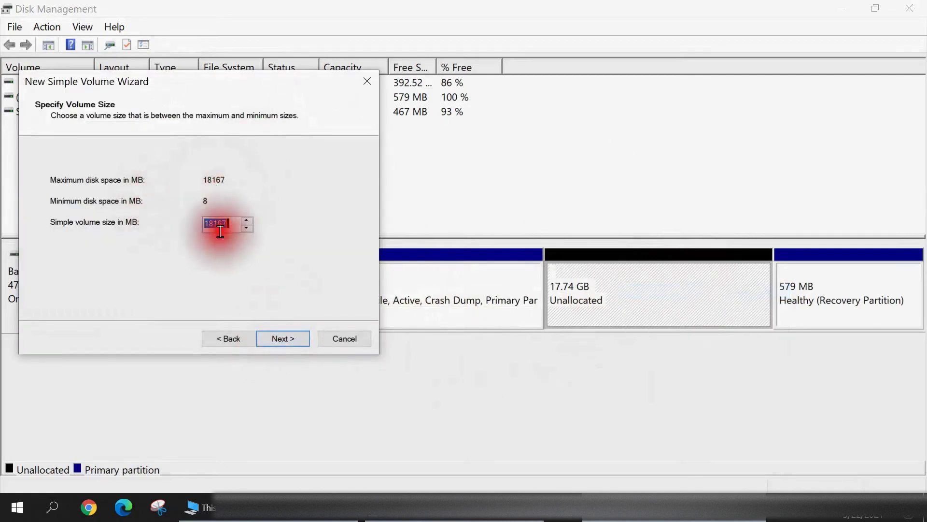
left_click(279, 338)
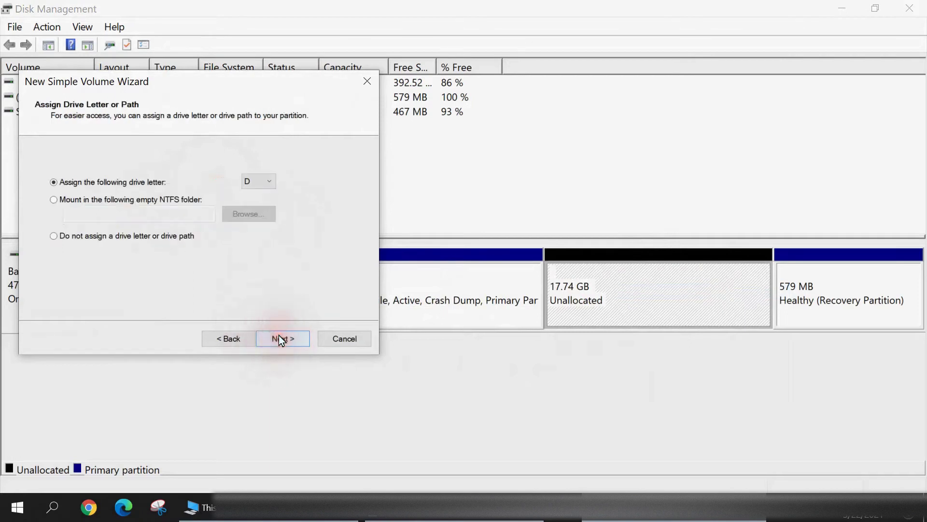
left_click(254, 183)
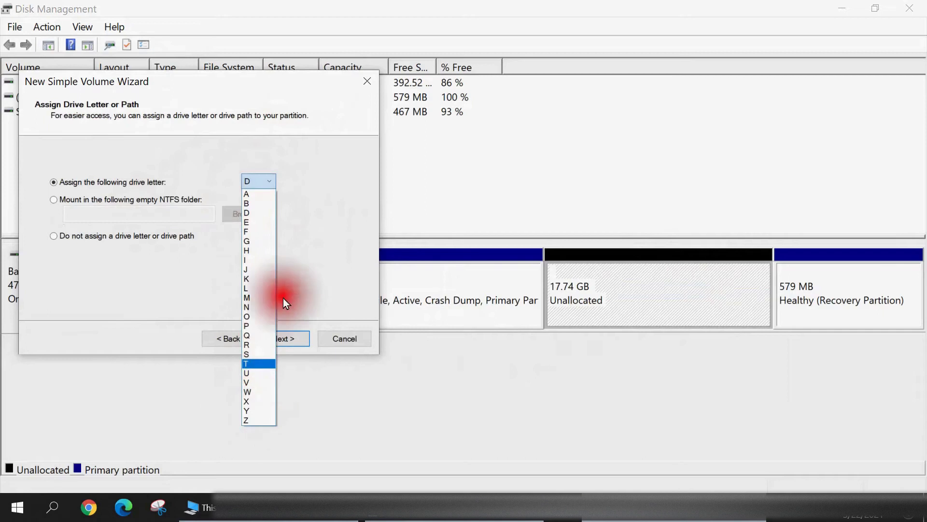
left_click(253, 214)
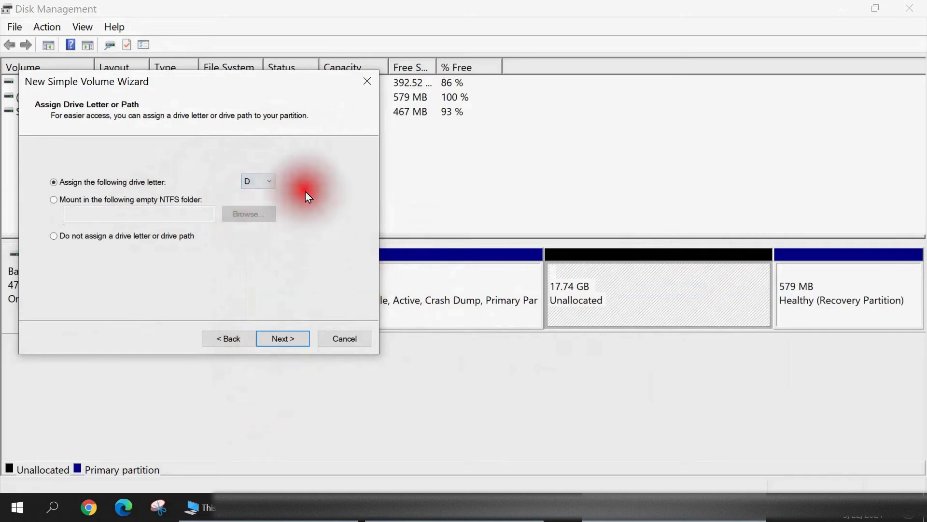
left_click(274, 338)
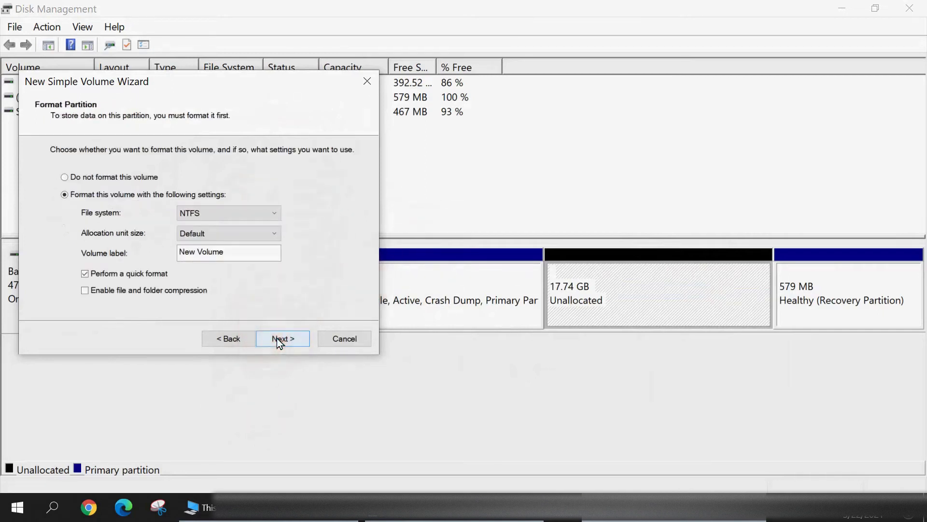
left_click(277, 338)
left_click(278, 338)
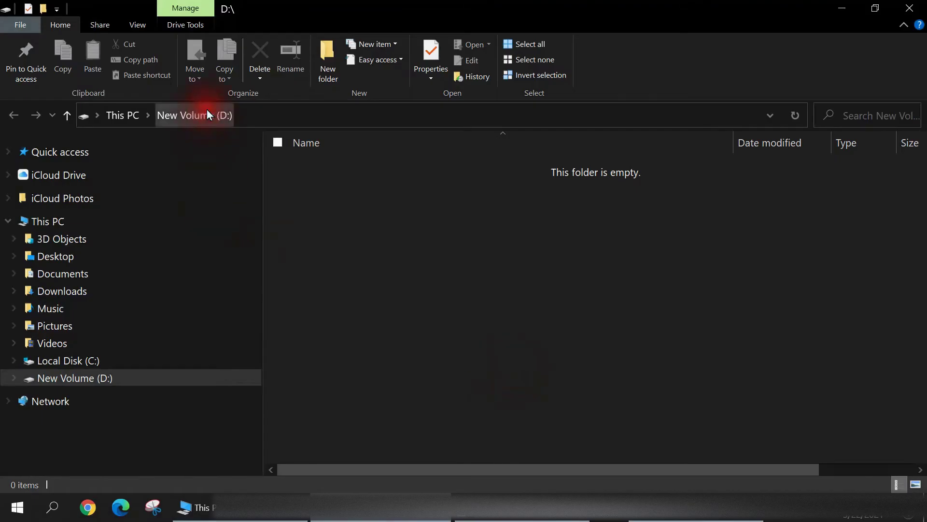
Look at the new D: drive under This PC in File Explorer and return to Disk Management
left_click(67, 220)
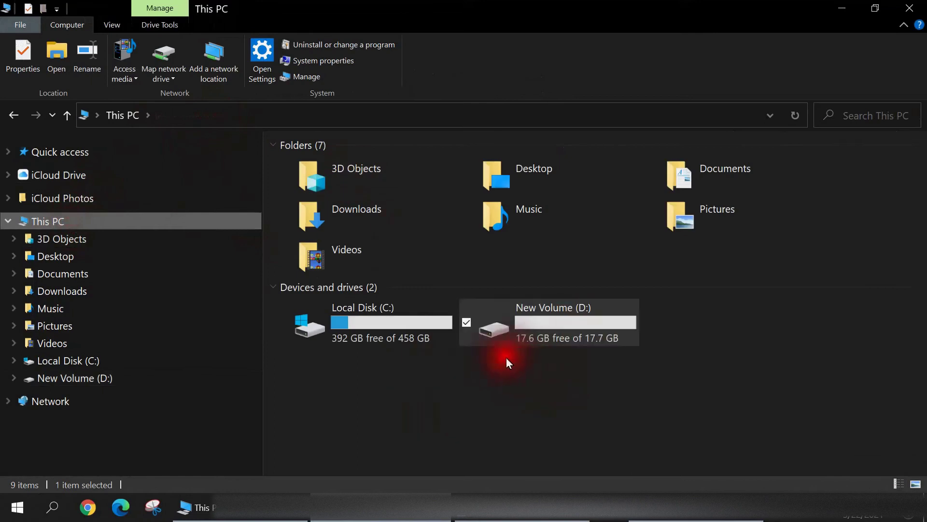
left_click(692, 512)
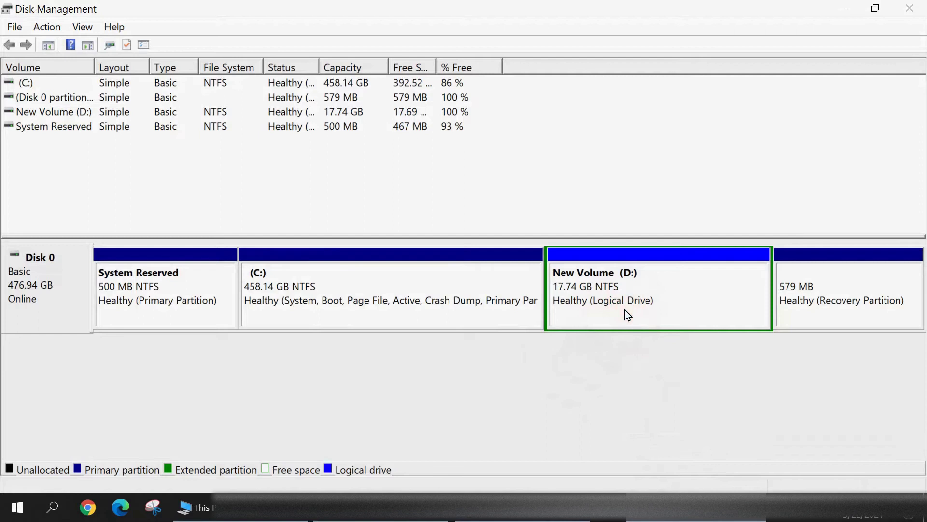
left_click(595, 333)
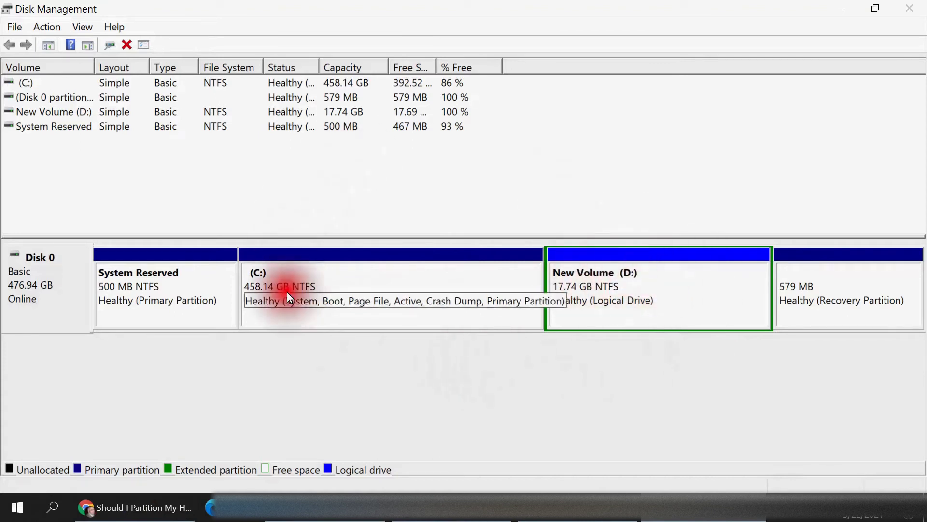
Delete the New Volume (D:) logical drive from Disk 0, accepting the erasure of its data
right_click(674, 282)
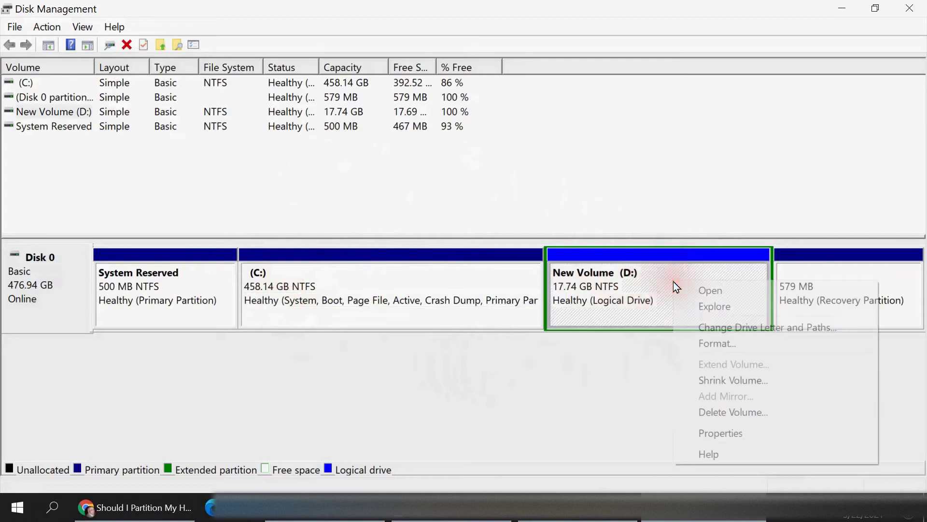
left_click(730, 413)
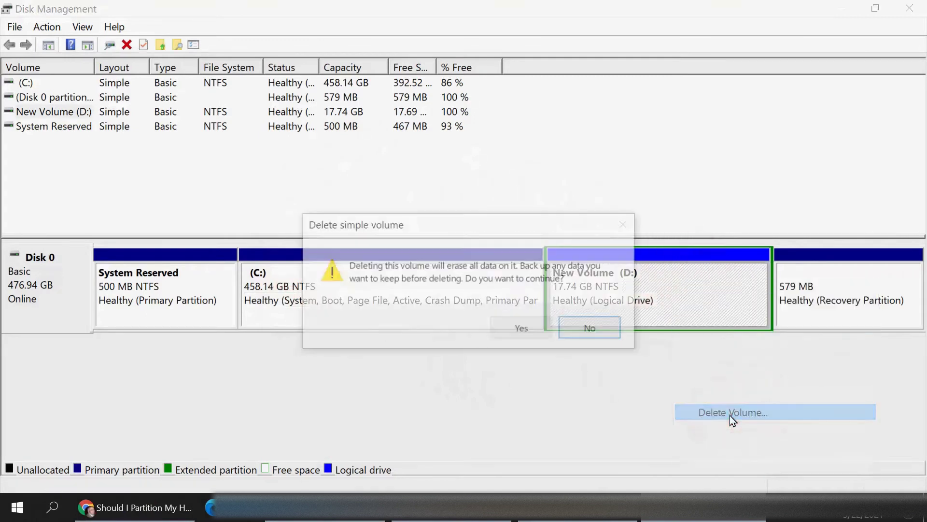
left_click(703, 282)
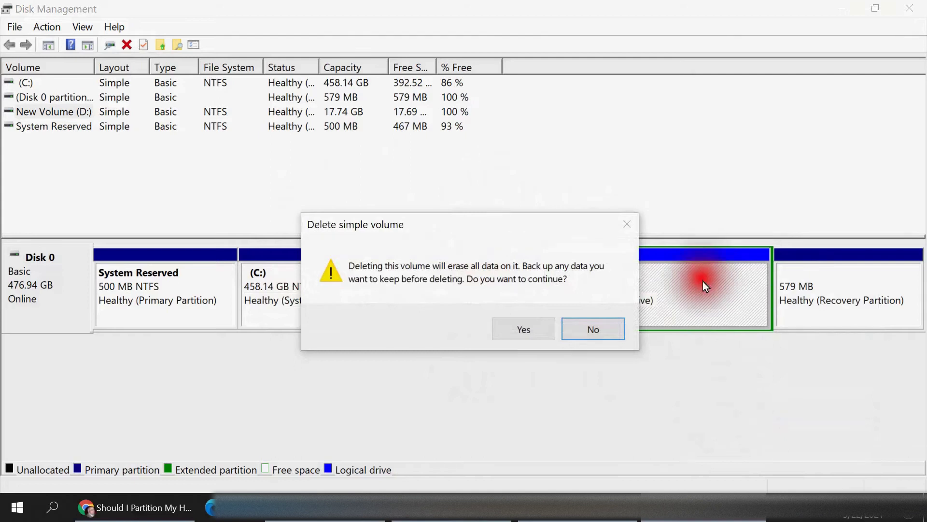
left_click(505, 241)
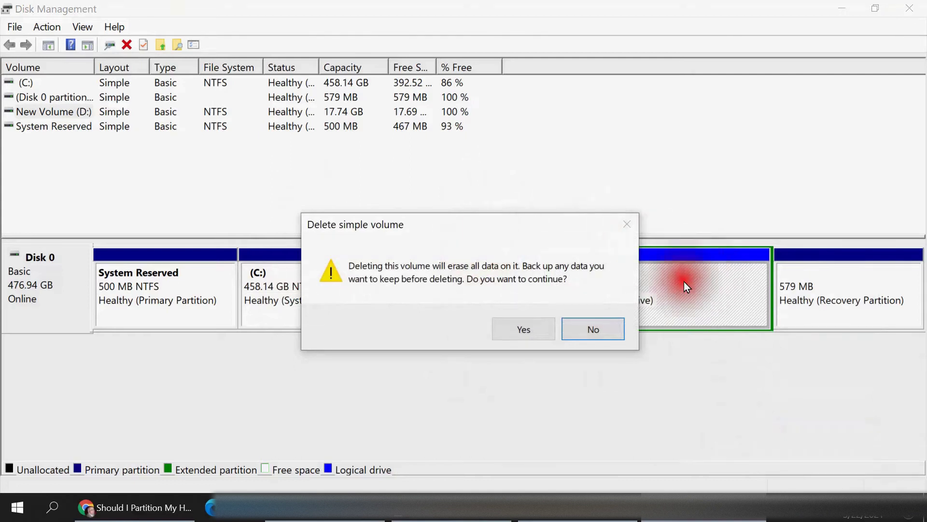
left_click(524, 325)
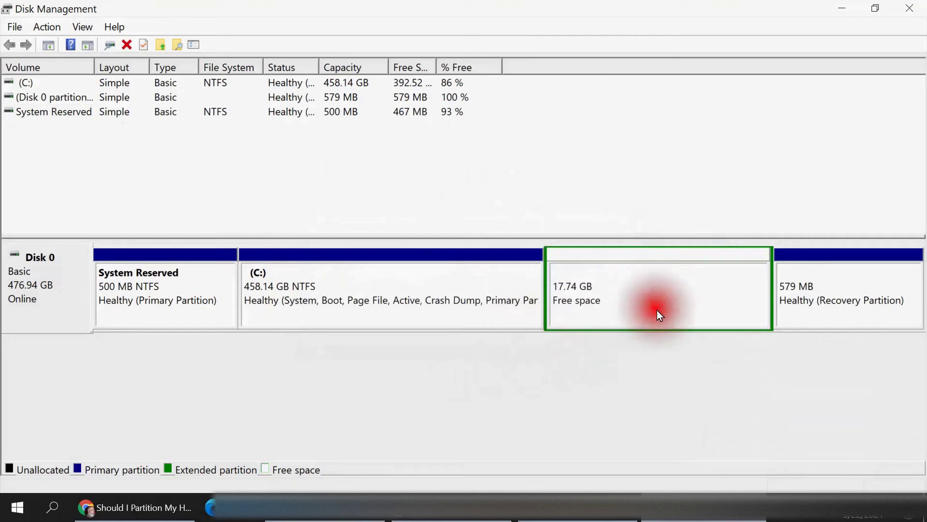
Delete the leftover extended partition on Disk 0 to turn its free space into unallocated space
right_click(628, 277)
right_click(614, 274)
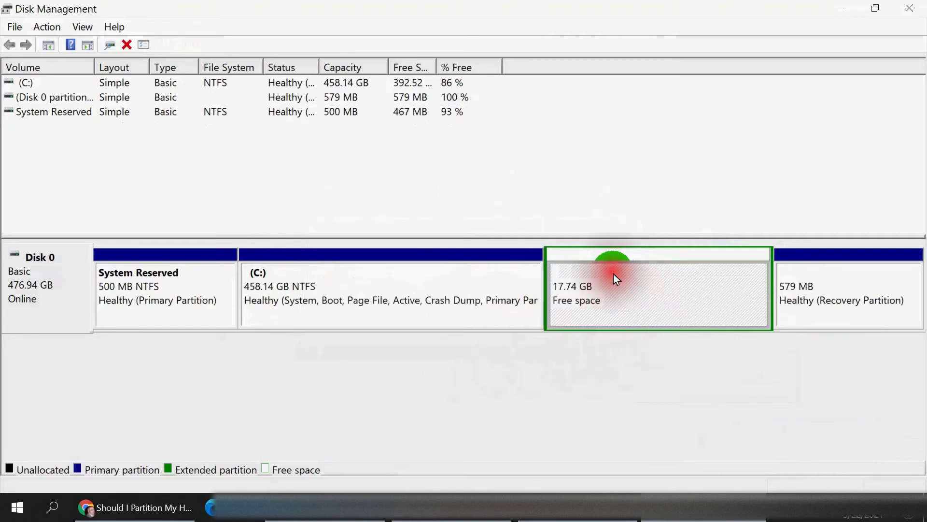
left_click(675, 372)
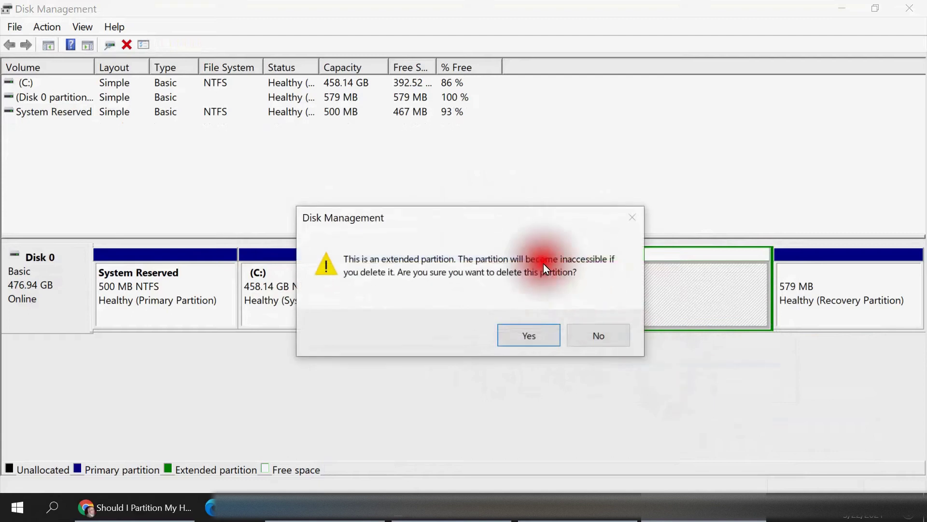
left_click(513, 332)
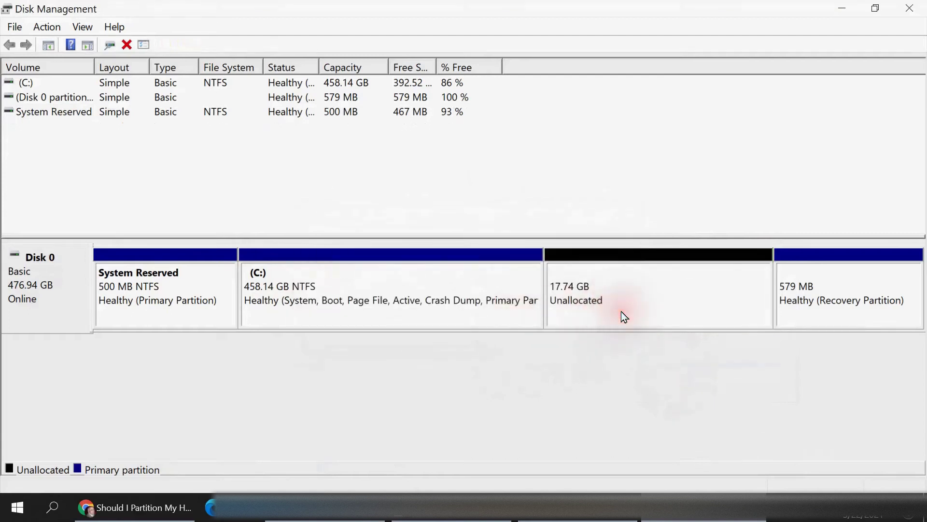
Extend the C: volume with the 18167 MB of unallocated space on Disk 0
left_click(374, 274)
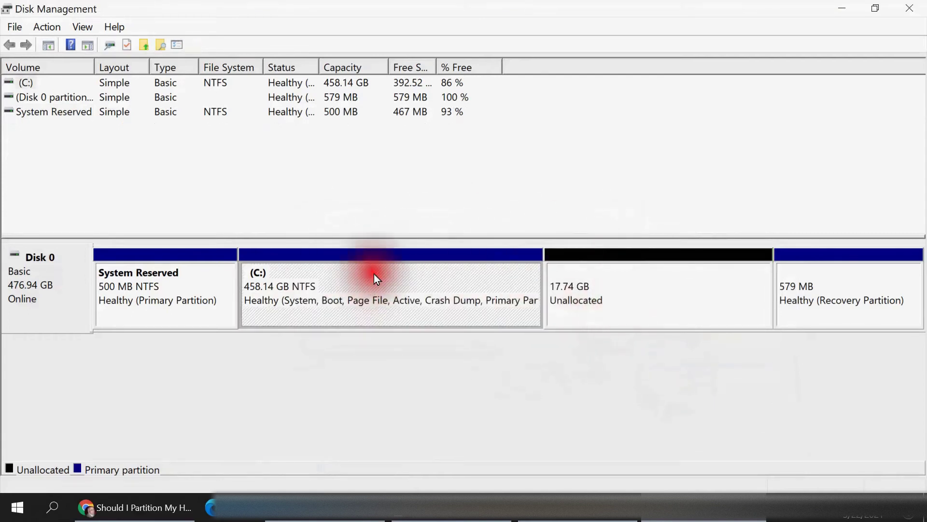
right_click(377, 279)
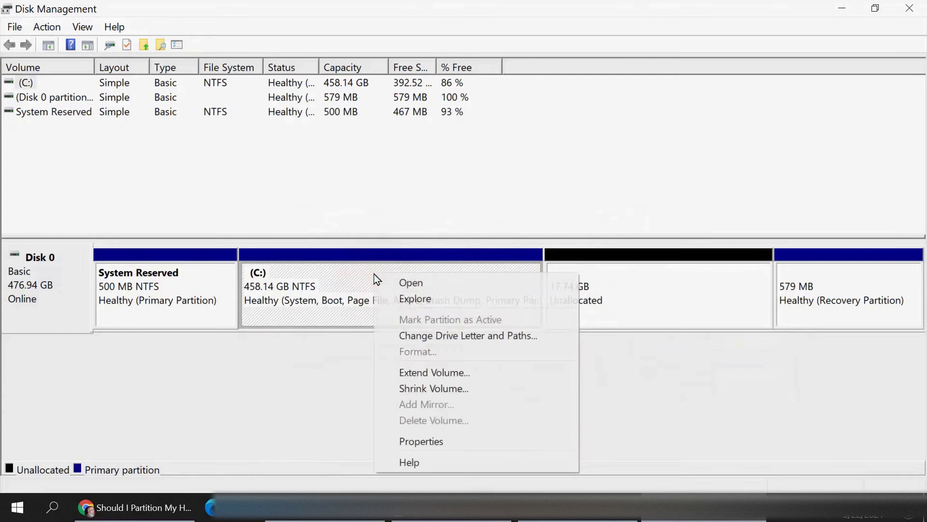
left_click(430, 369)
left_click(282, 350)
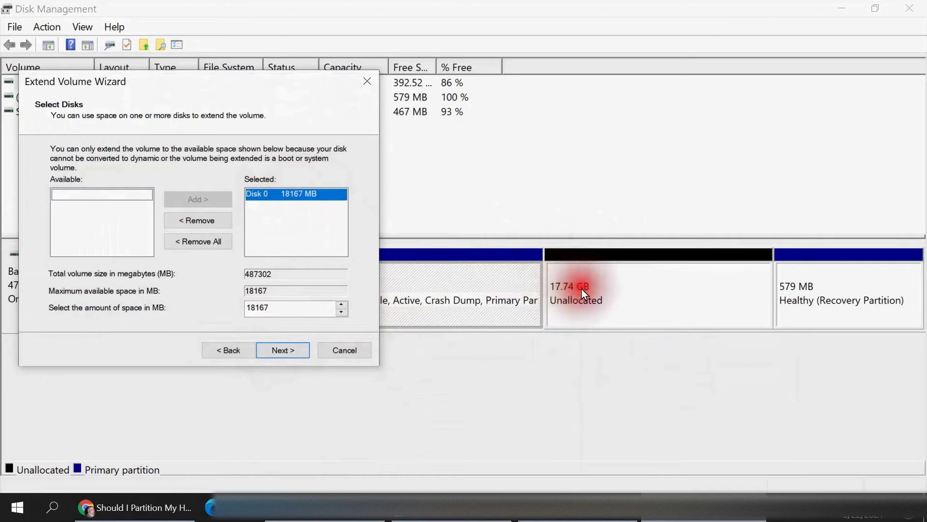
left_click(288, 352)
left_click(288, 351)
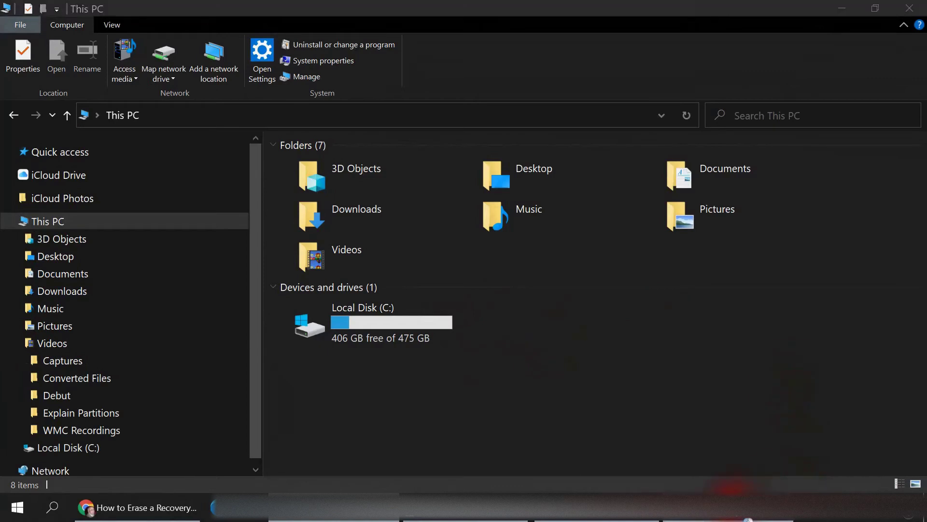
Compare the partitions of Disk 3 in Disk Management with the drives listed under This PC in File Explorer
left_click(720, 508)
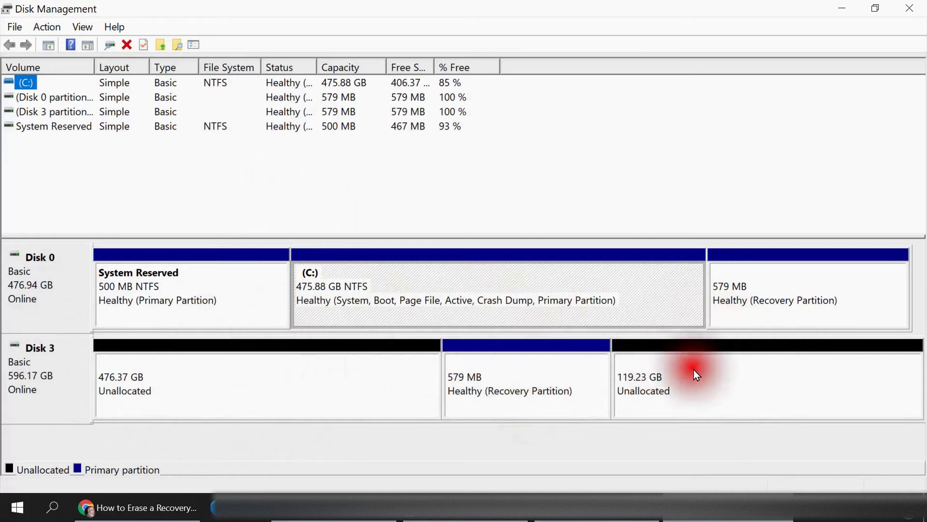
left_click(321, 504)
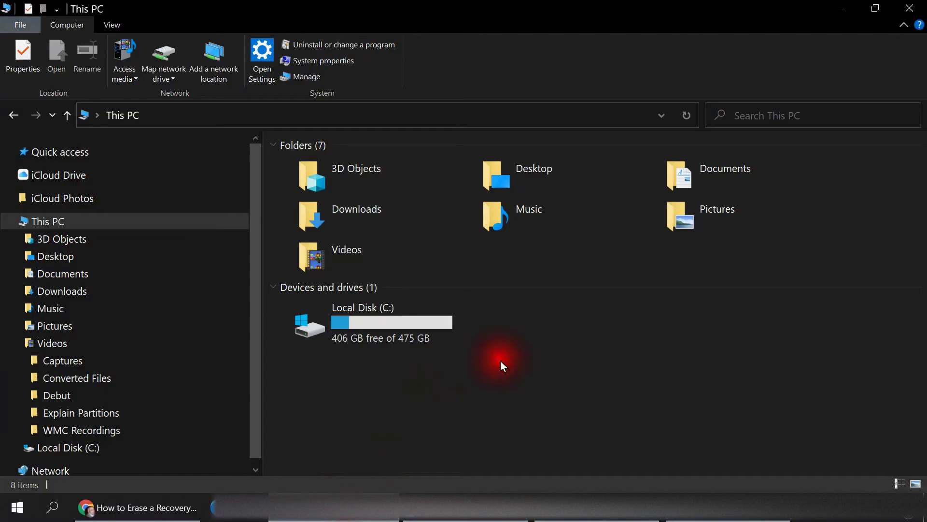
left_click(750, 512)
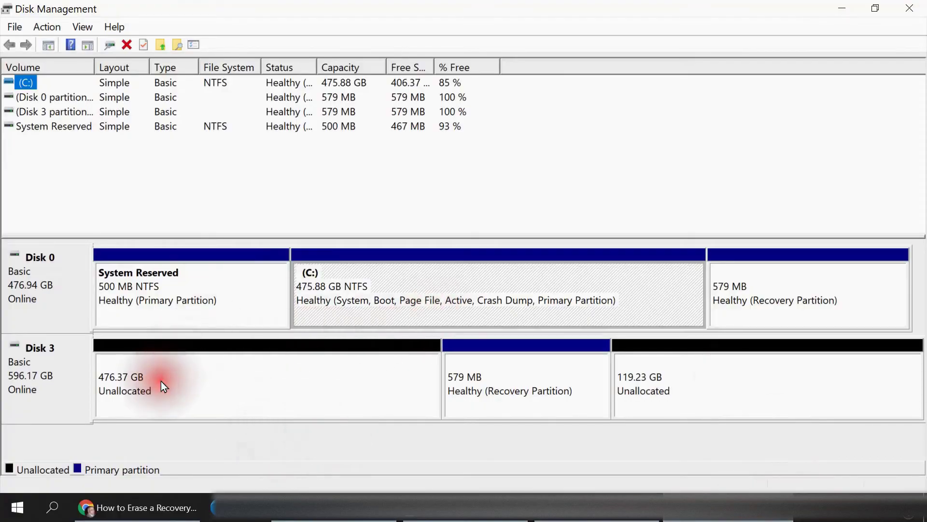
Create a 487803 MB simple volume in Disk 3's first unallocated space with drive letter D, quick-formatted as NTFS and labelled New Volume
right_click(251, 370)
left_click(352, 253)
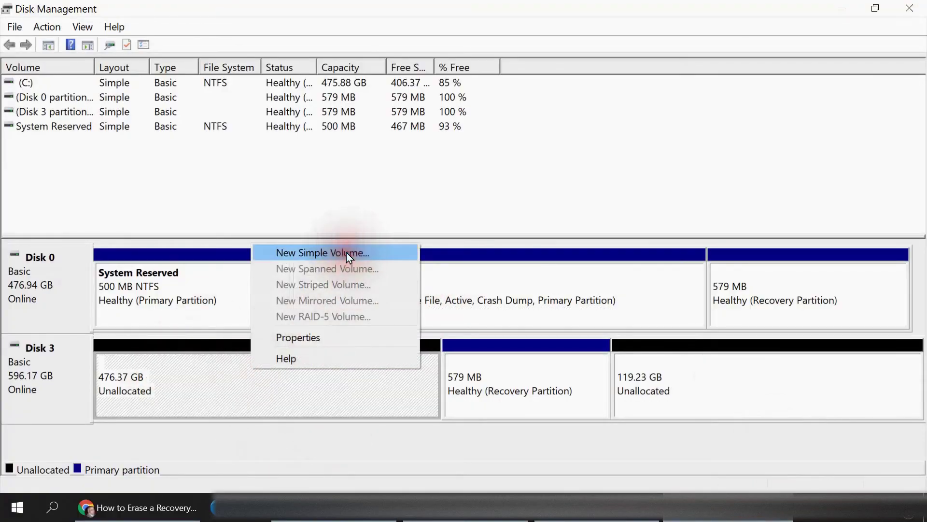
left_click(291, 338)
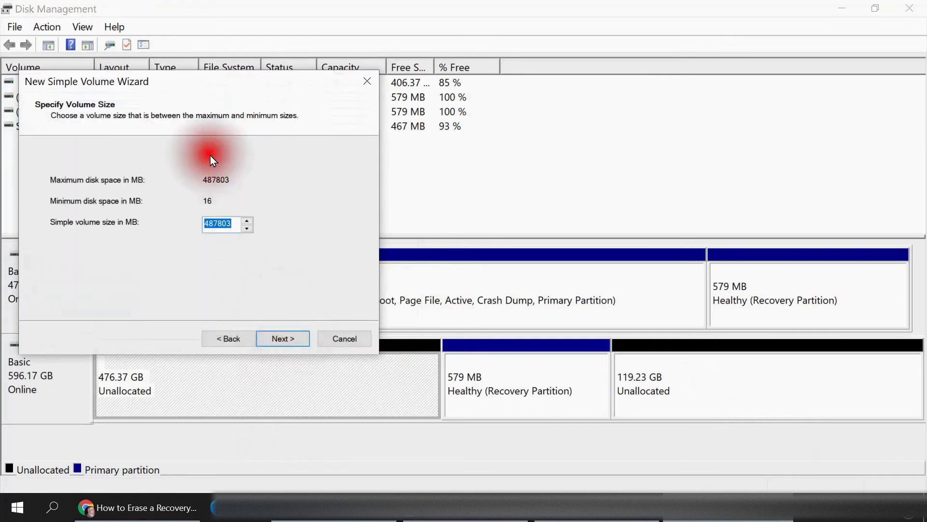
left_click_drag(243, 85, 415, 78)
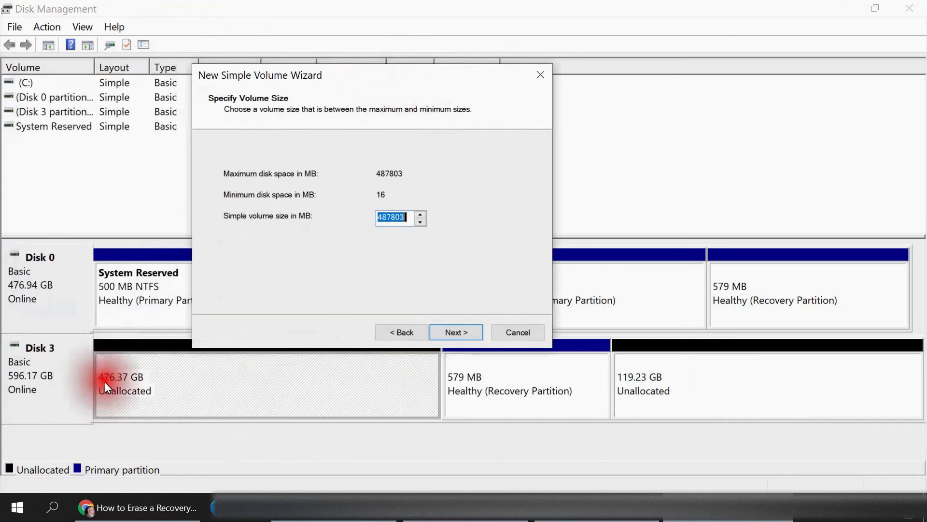
left_click(456, 332)
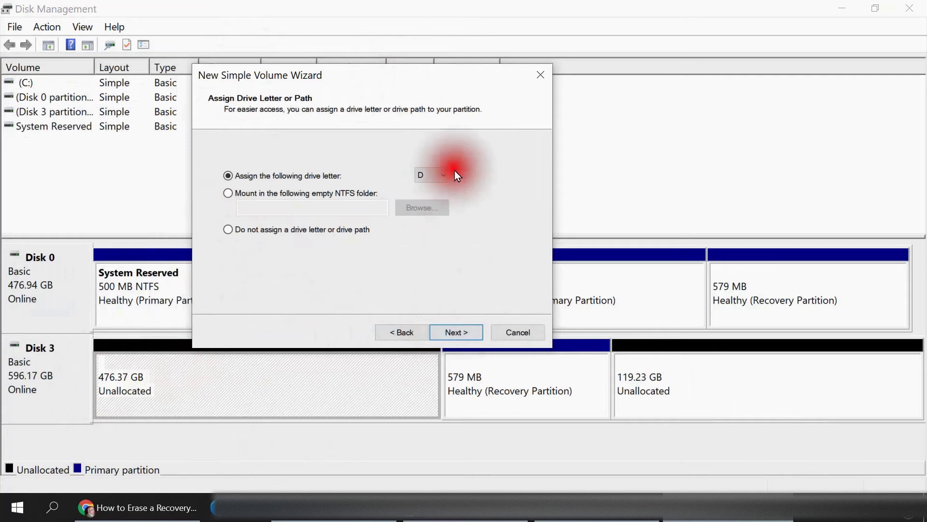
left_click(458, 336)
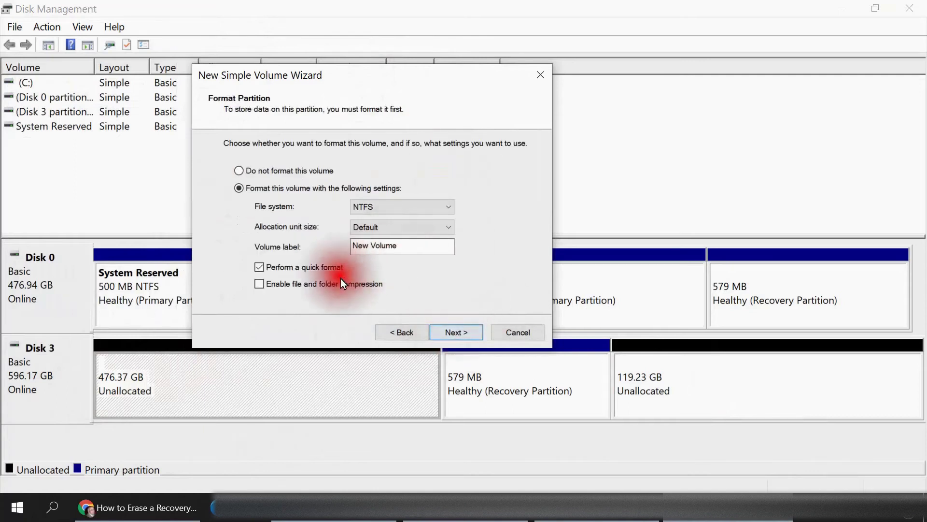
left_click(459, 331)
left_click(459, 332)
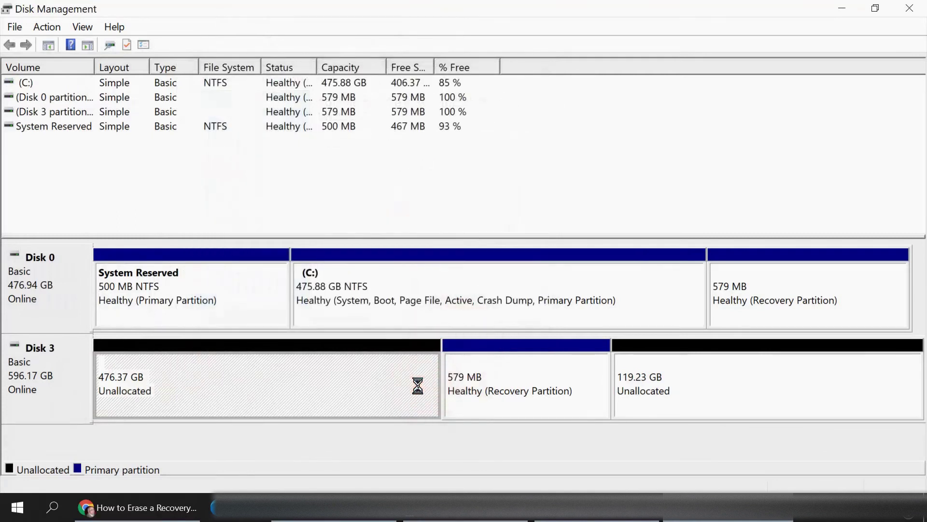
Look over the new D: volume in File Explorer and on Disk 3 in Disk Management
left_click(419, 343)
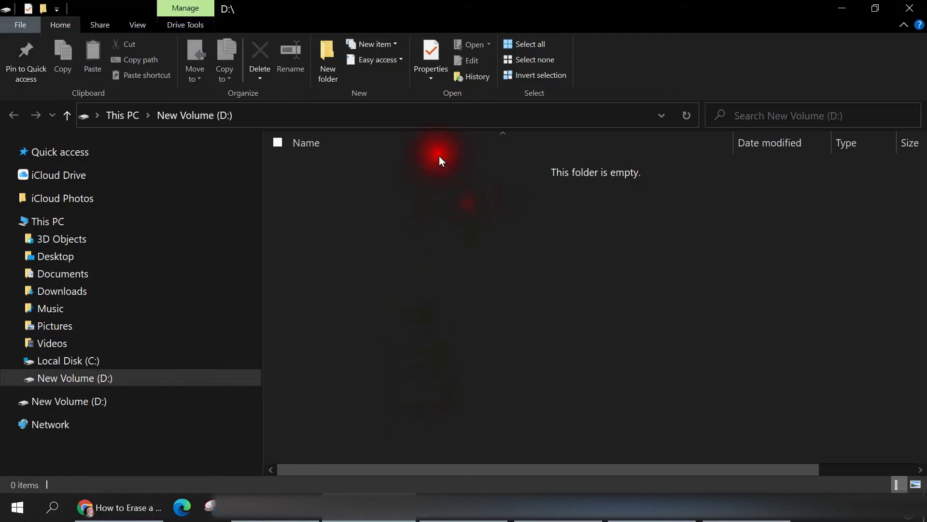
left_click(85, 215)
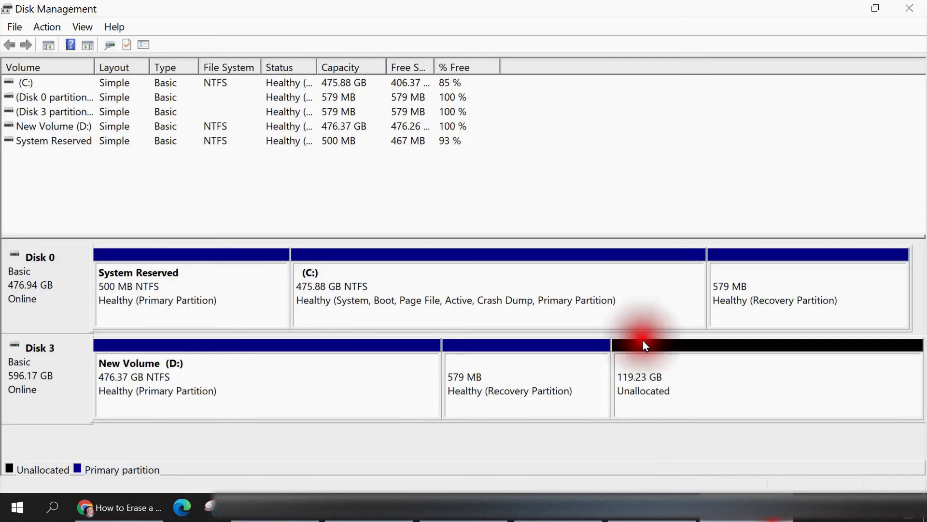
left_click(233, 371)
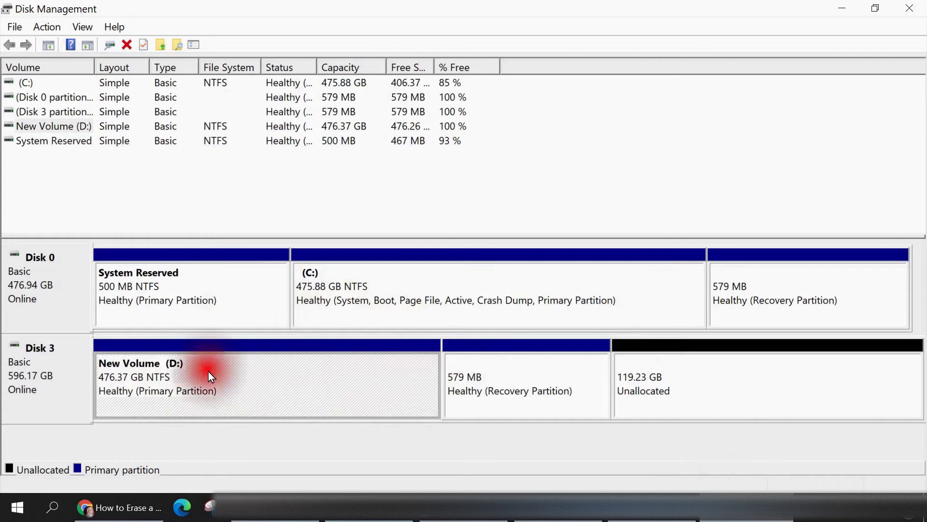
Create a 122094 MB simple NTFS volume in Disk 3's remaining unallocated space with drive letter E, labelled New Volume
left_click(754, 367)
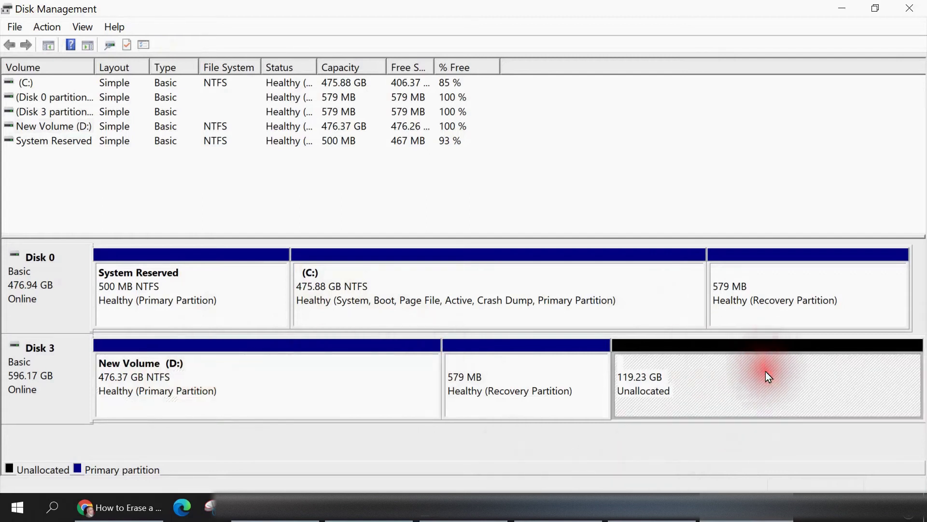
right_click(691, 378)
left_click(759, 262)
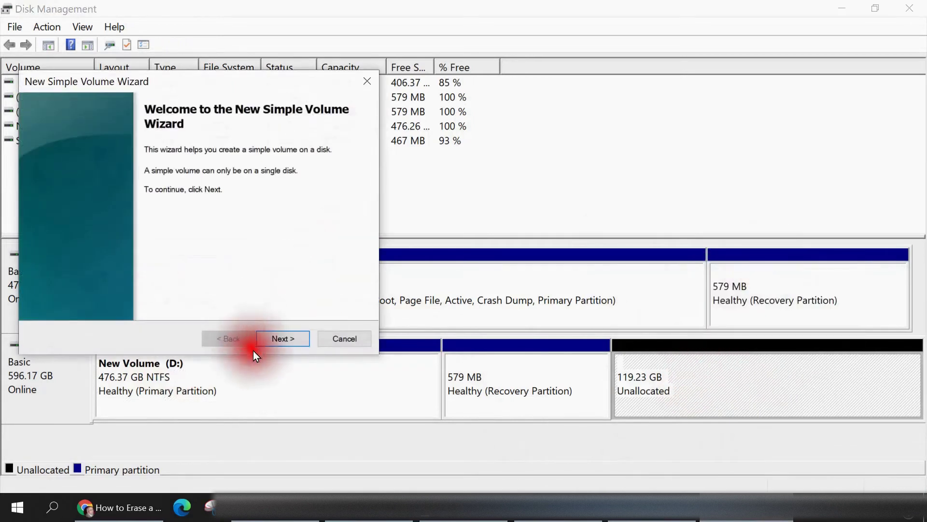
left_click(284, 336)
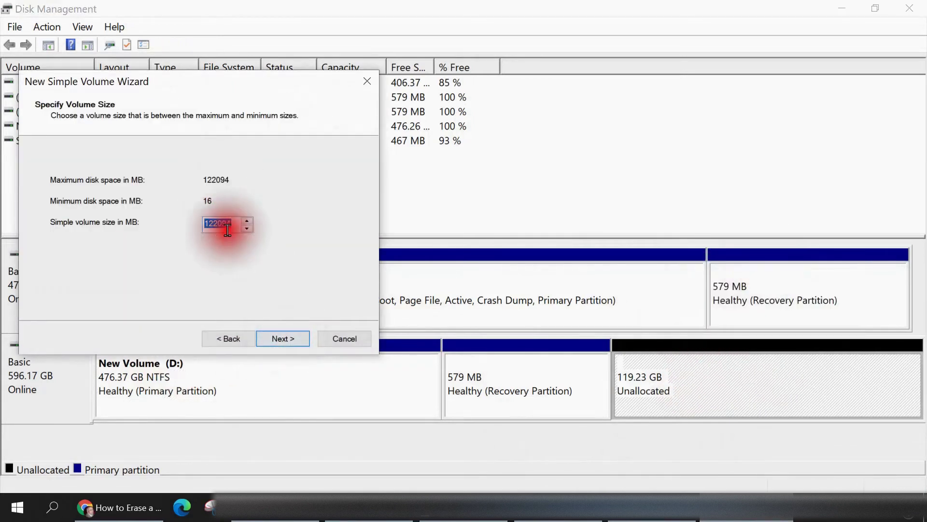
left_click(291, 337)
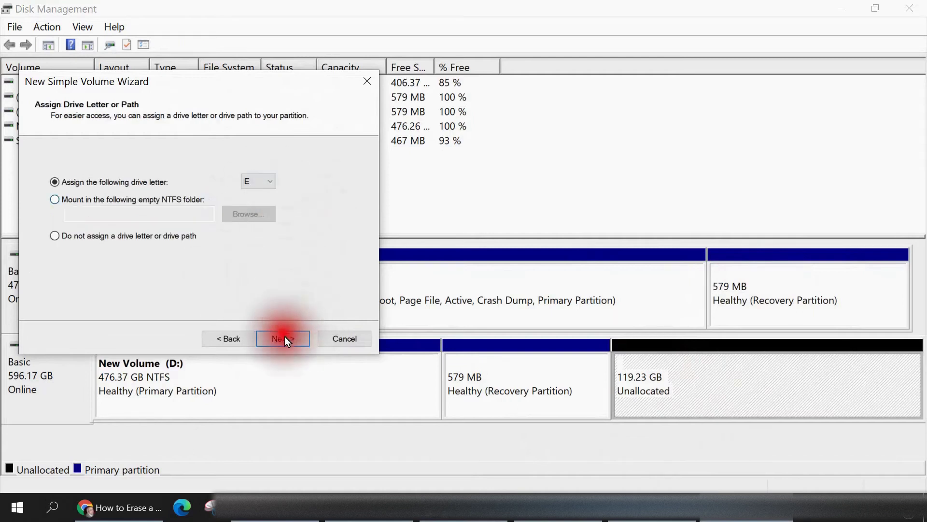
left_click(285, 338)
left_click(291, 339)
left_click(291, 340)
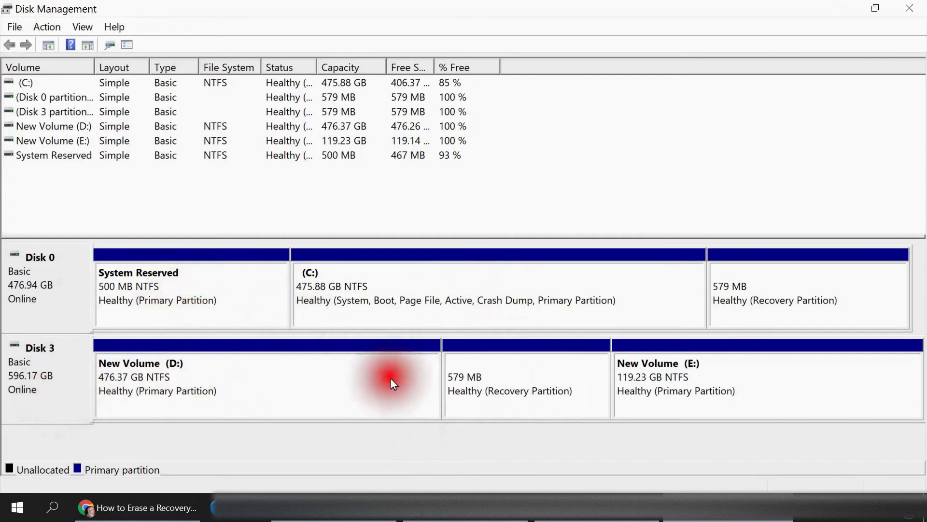
Review the D: and E: volumes on either side of Disk 3's recovery partition
left_click(240, 372)
left_click(759, 376)
left_click(238, 373)
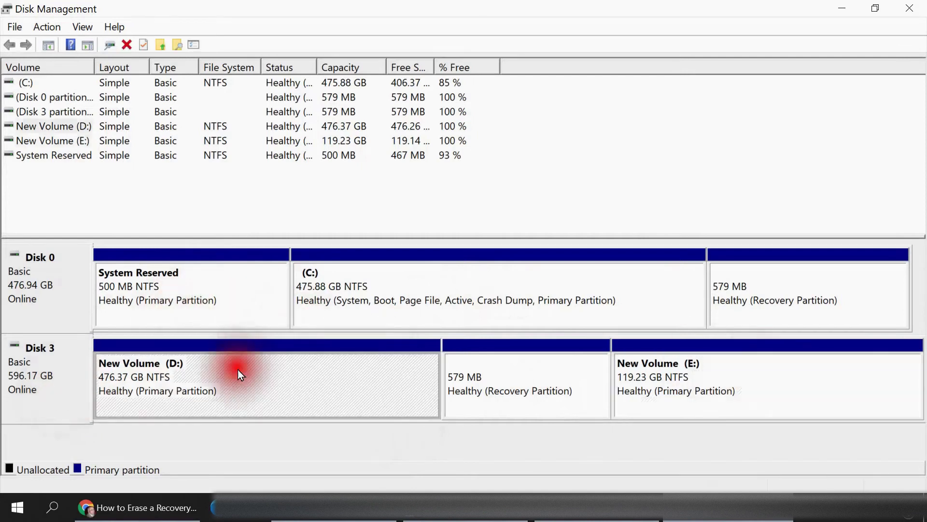
left_click(771, 373)
left_click(298, 375)
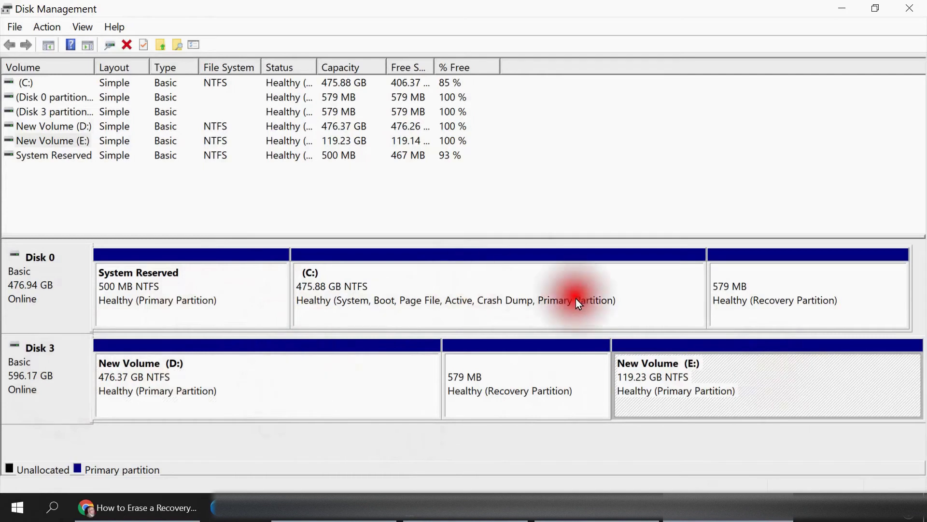
Check which actions Disk Management offers for Disk 3's recovery partition
left_click(548, 402)
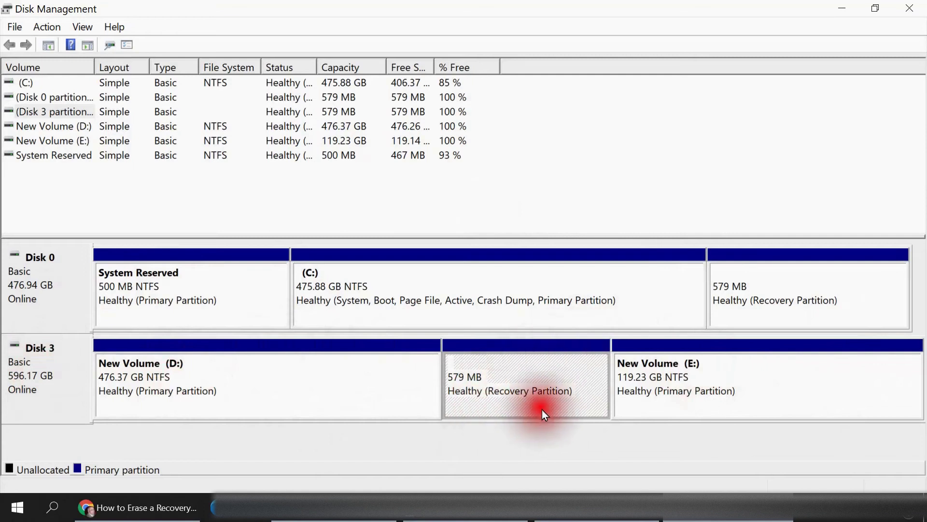
right_click(582, 368)
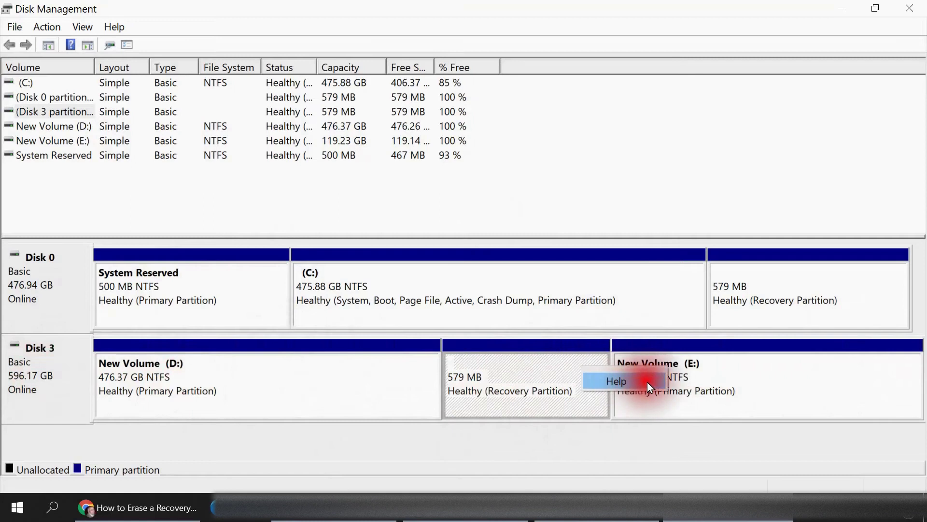
left_click(526, 405)
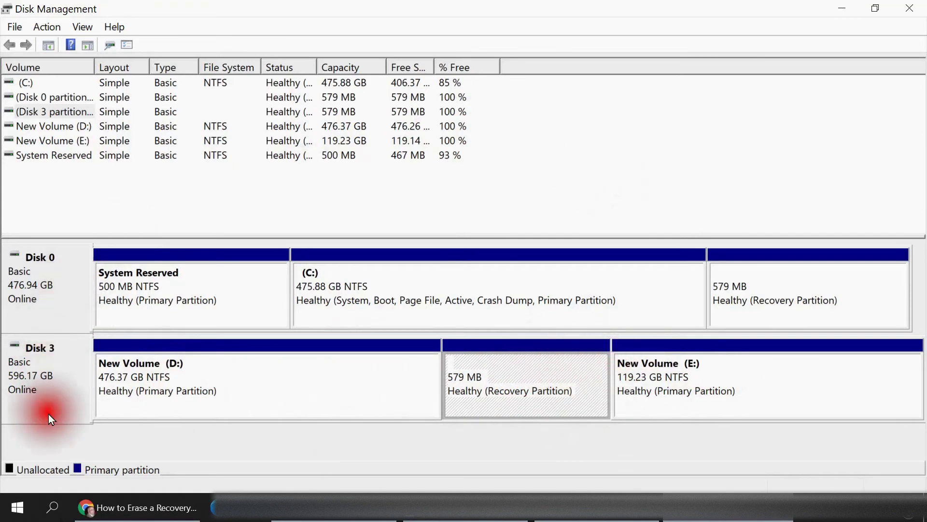
Open Command Prompt as administrator, allow it to make changes, and maximize its window
left_click(18, 509)
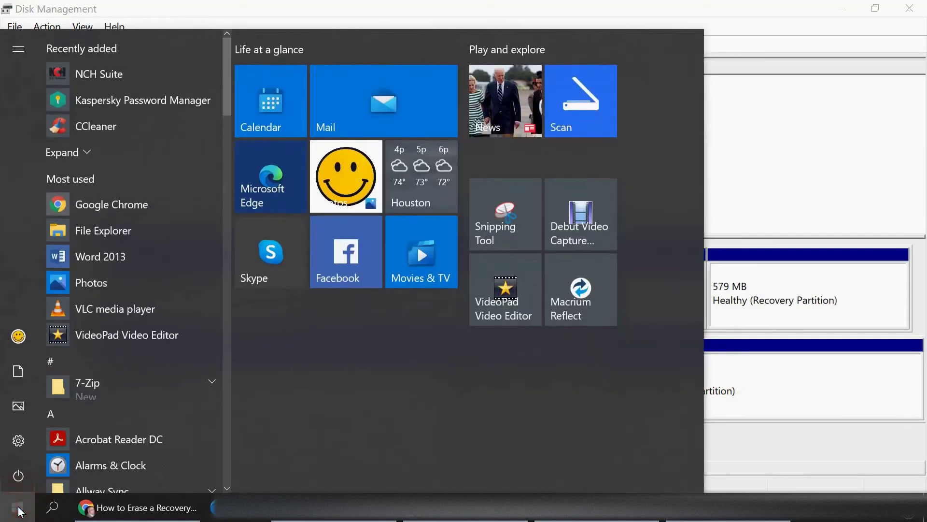
type("cmd")
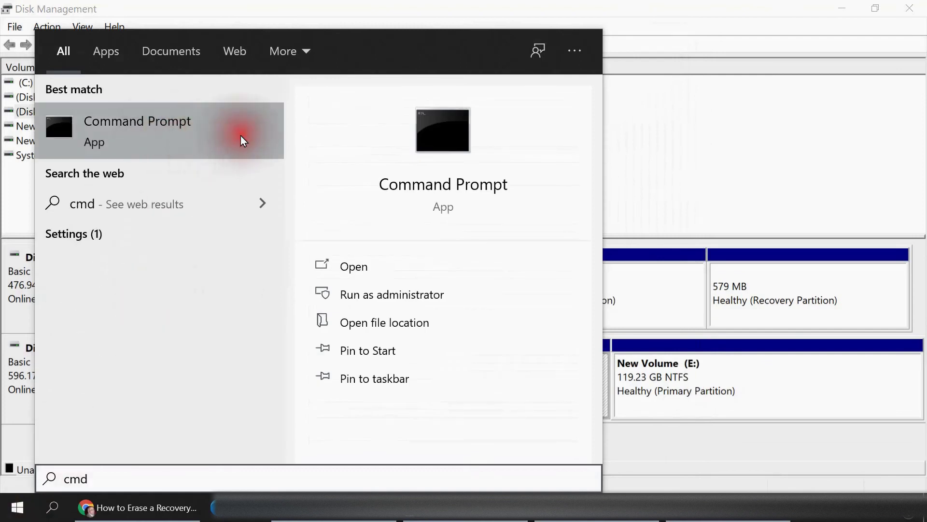
right_click(220, 119)
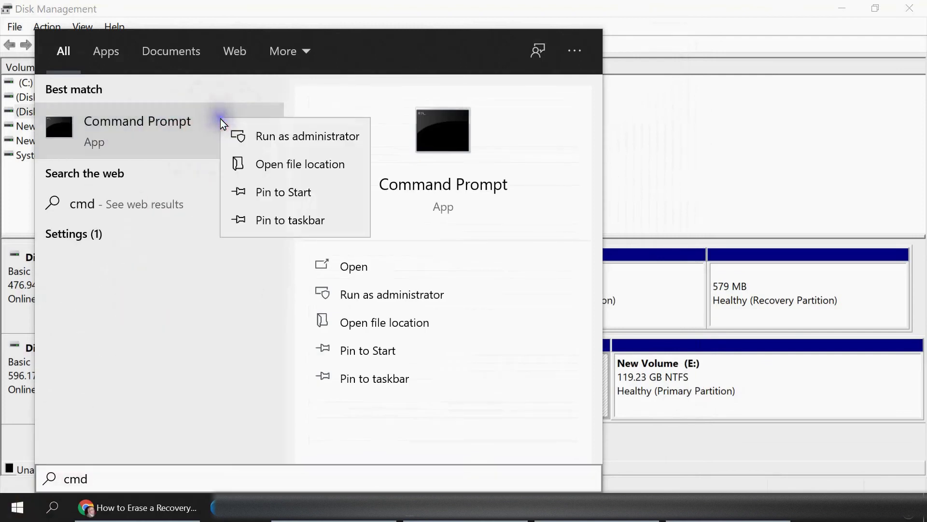
left_click(287, 138)
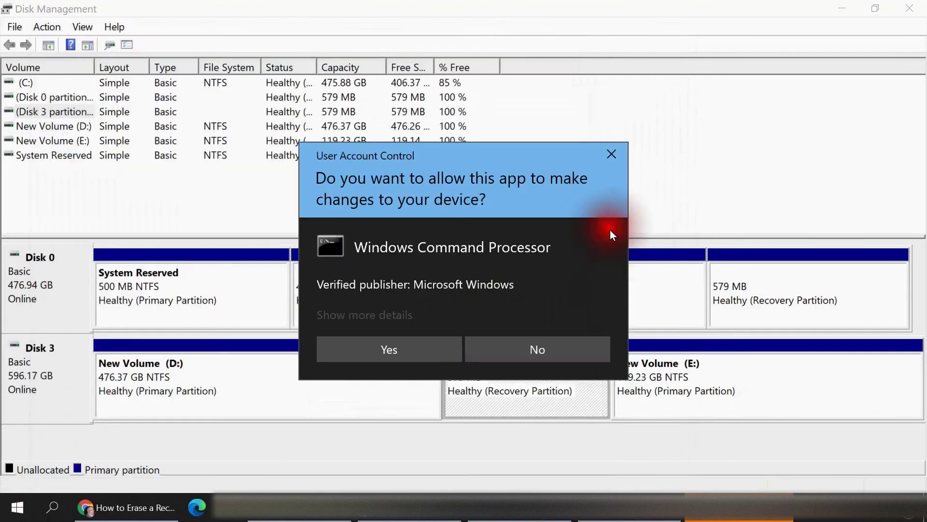
left_click(402, 355)
left_click(613, 34)
double_click(613, 35)
Start diskpart and run list disk to show the computer's disks
type("d")
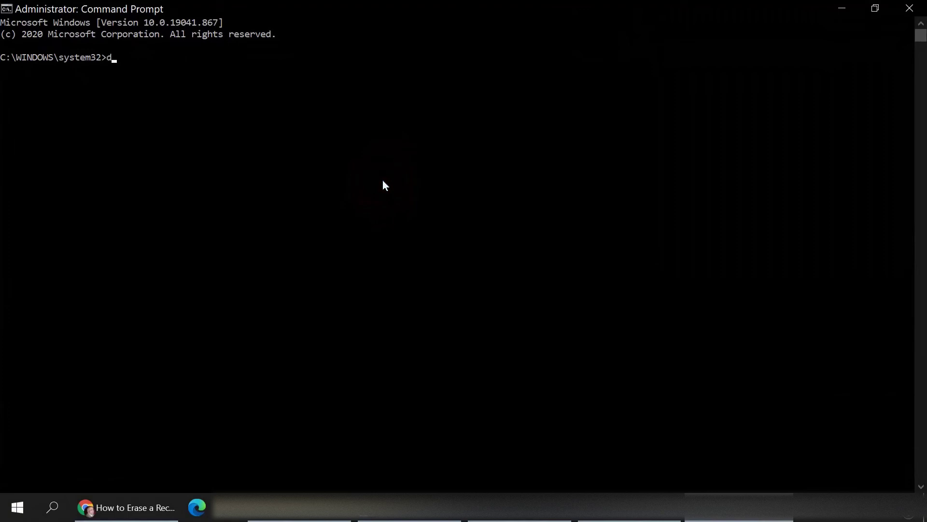
type("iskpart")
key("Return")
type("list")
type("dis")
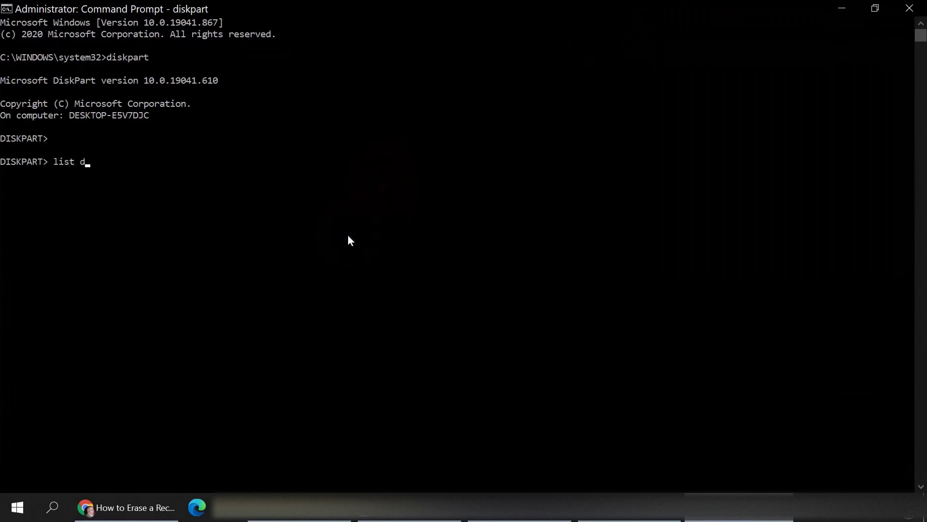
type("k")
key("Return")
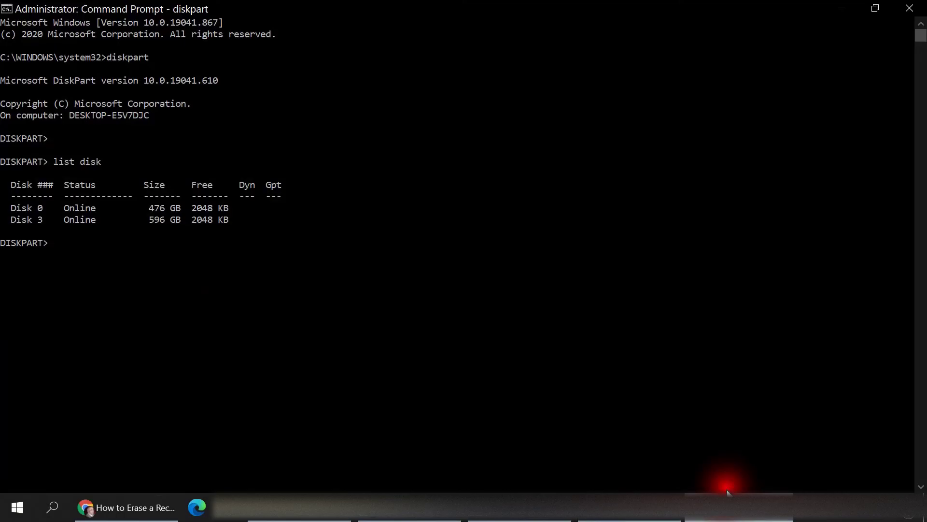
Select disk 3 in DiskPart and list its partitions
left_click(114, 242)
left_click(50, 236)
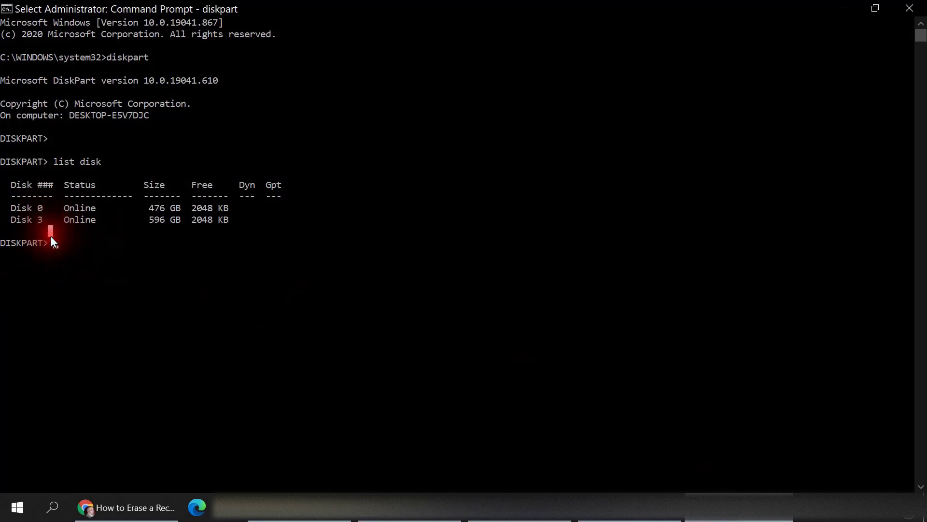
key("Escape")
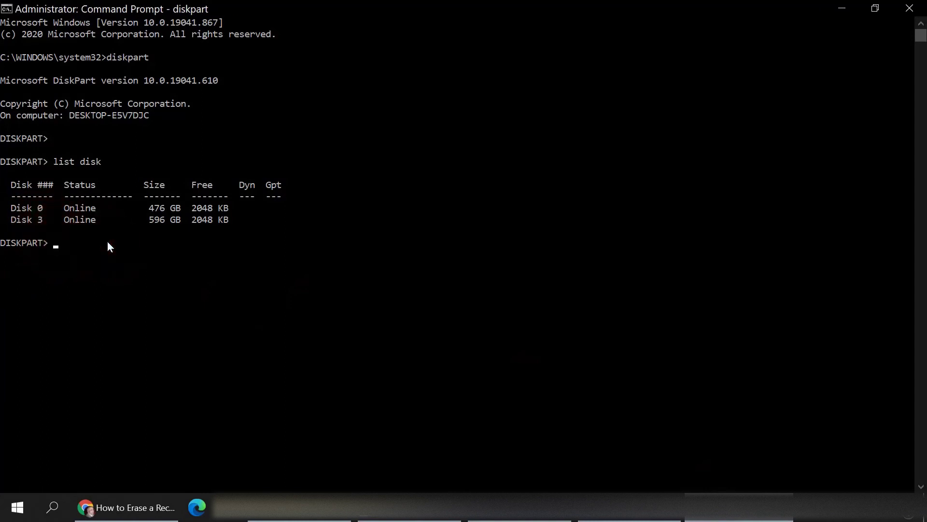
type("select disk 3")
key("Return")
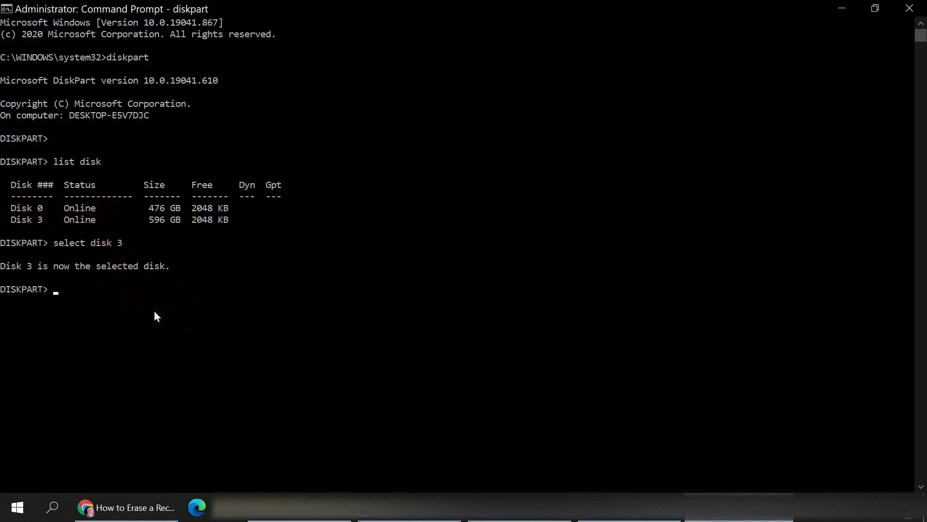
type("list partition")
key("Return")
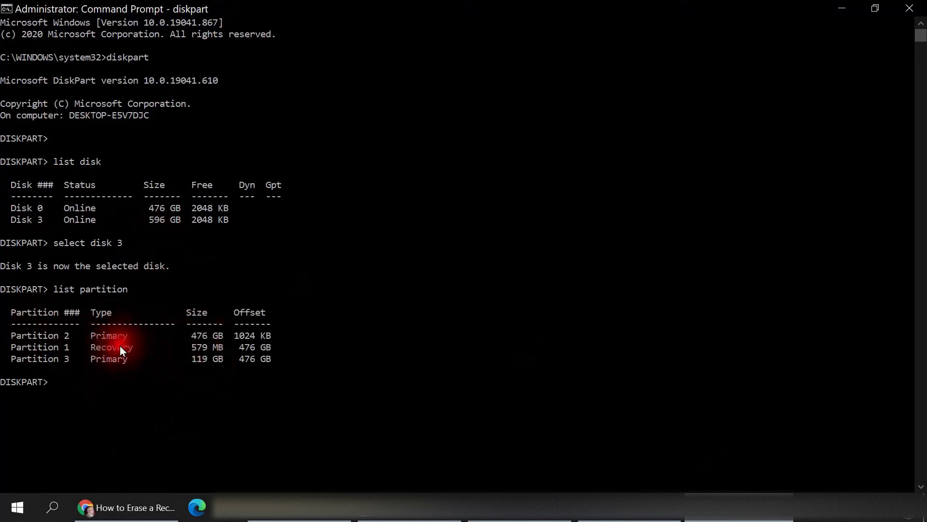
Select partition 1, the recovery partition, and delete it with the command delete partition override
type("selec")
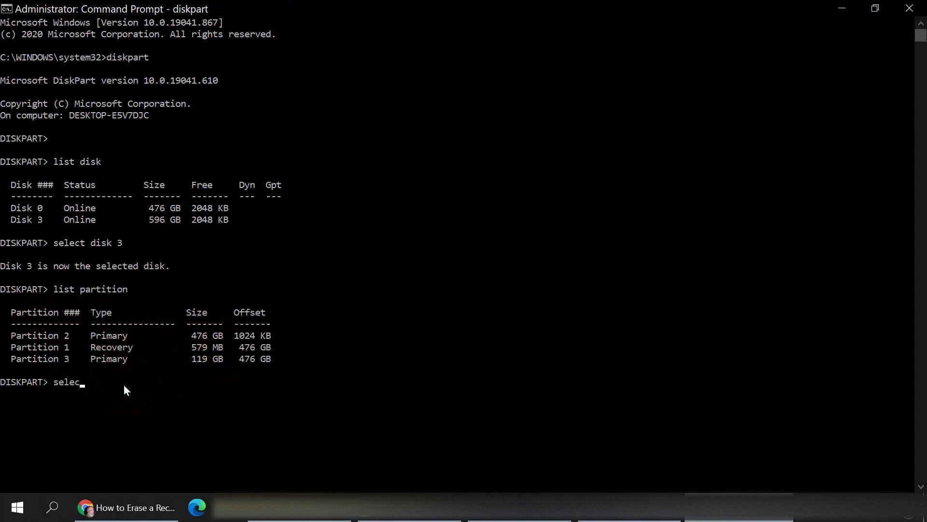
type("t partition 1")
key("Return")
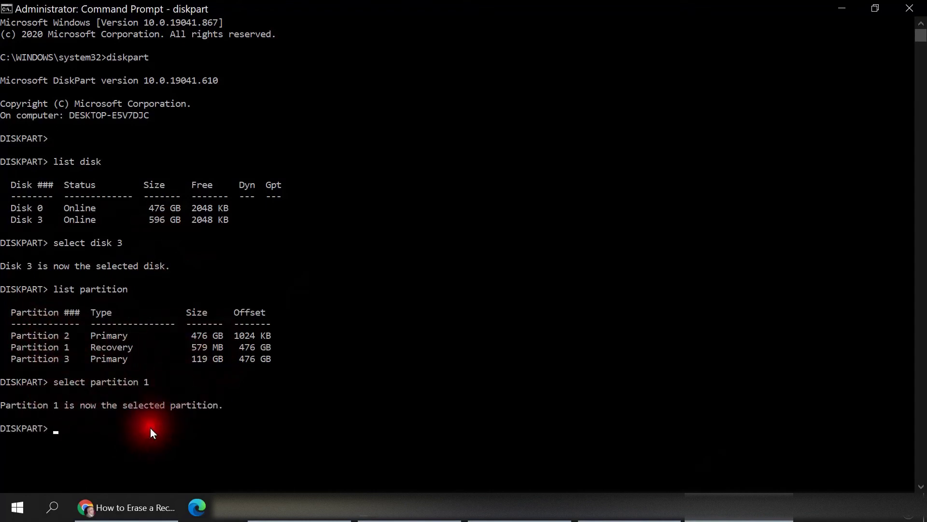
type("delete partition override")
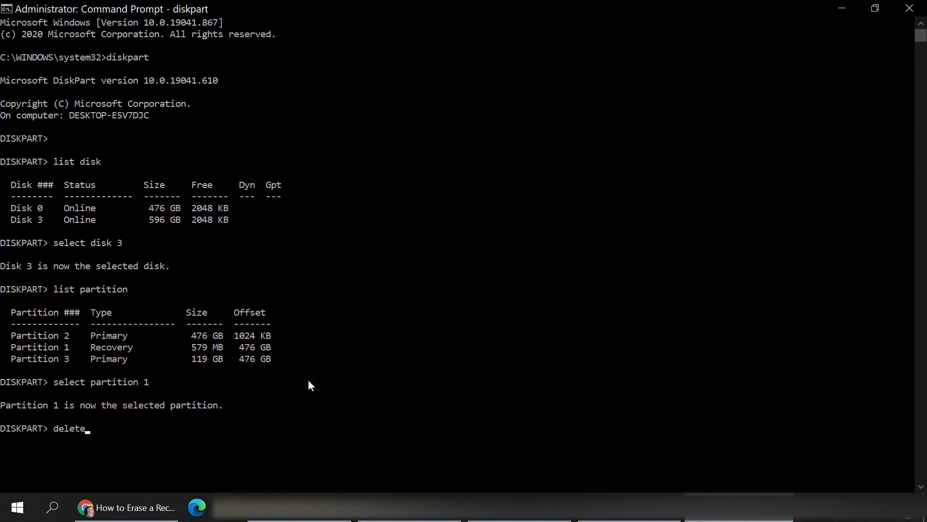
key("Return")
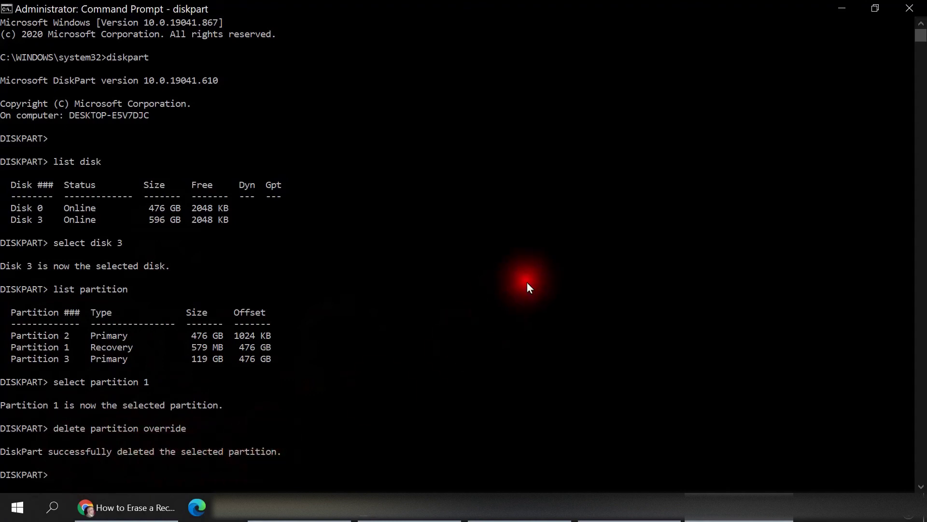
Switch back to Disk Management and examine Disk 3's D: and E: volumes and the space between them
left_click(629, 507)
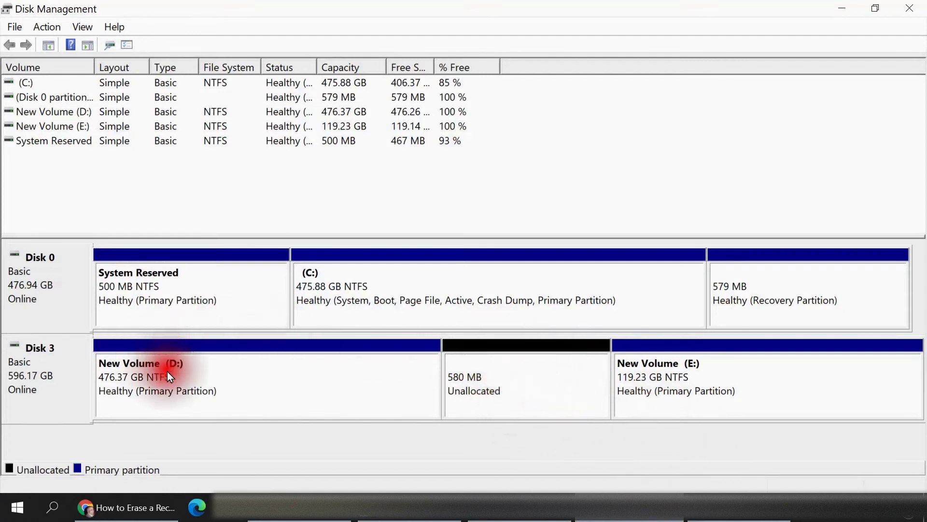
left_click(756, 378)
left_click(286, 381)
left_click(627, 364)
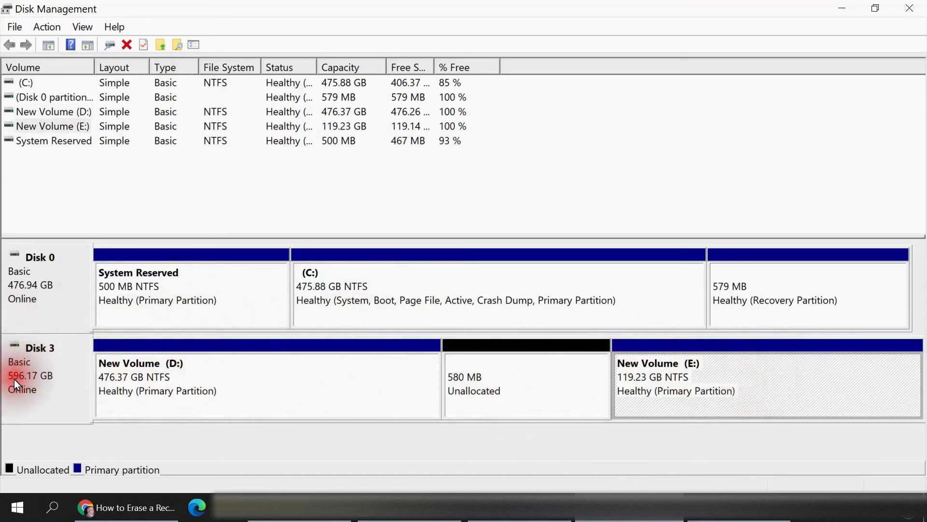
Delete the New Volume (D:) from Disk 3 and accept the erasure of its data
left_click(270, 386)
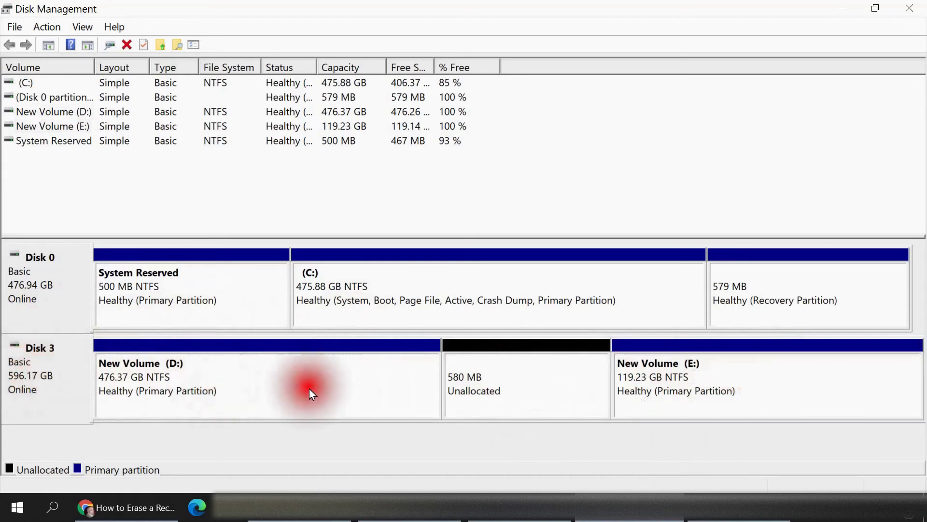
right_click(279, 380)
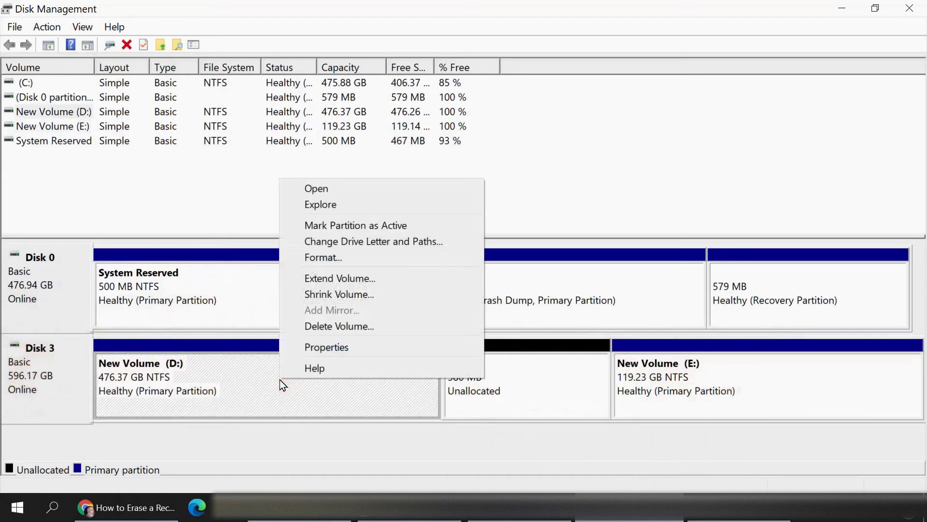
left_click(365, 332)
left_click(512, 330)
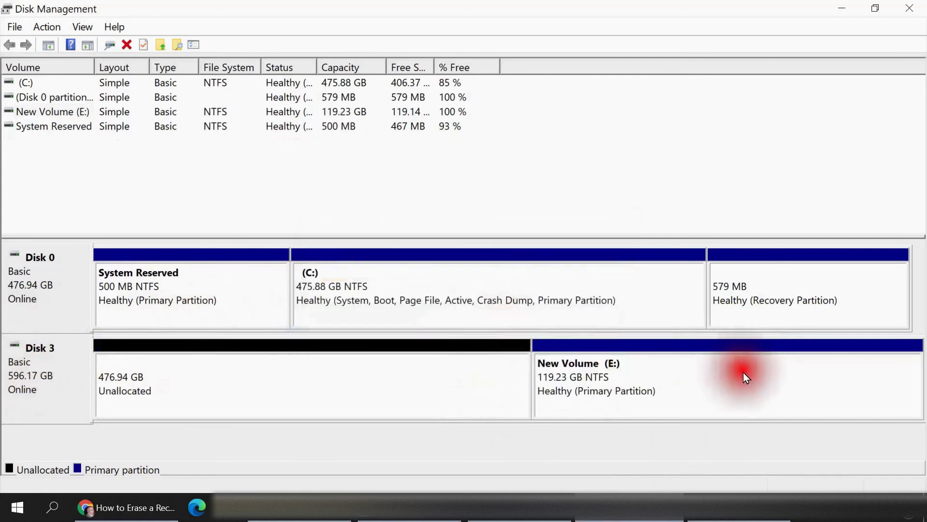
Delete the New Volume (E:) from Disk 3 and accept the erasure of its data
right_click(678, 381)
left_click(737, 329)
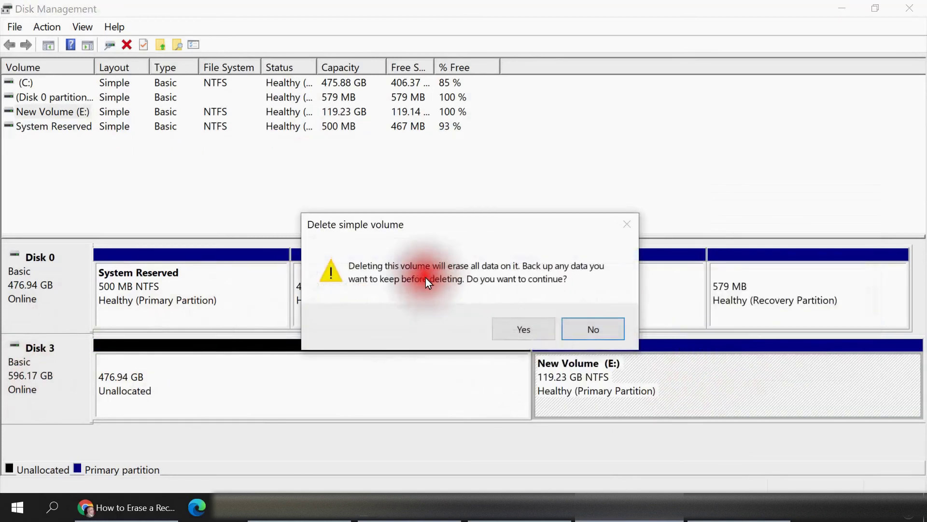
left_click(523, 329)
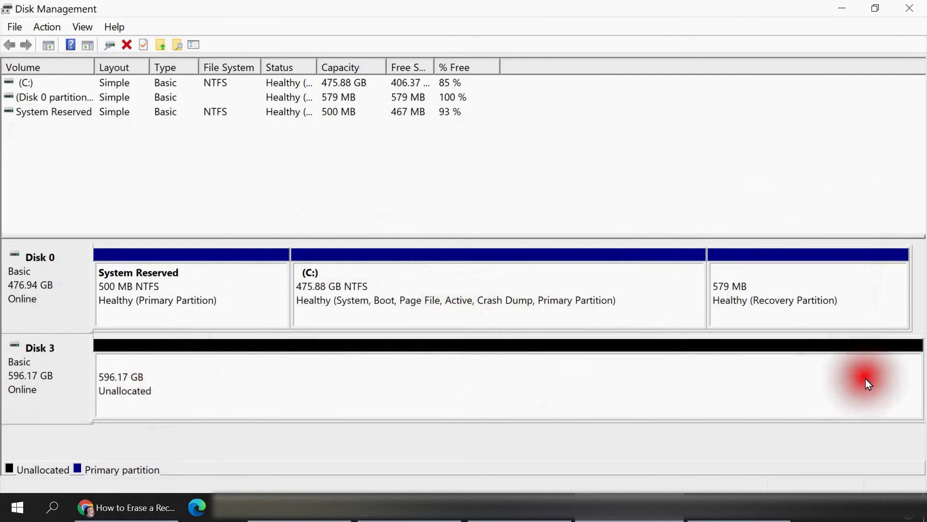
Create a simple volume using all 610478 MB of Disk 3, quick-formatted as NTFS with the label New Volume
left_click(298, 376)
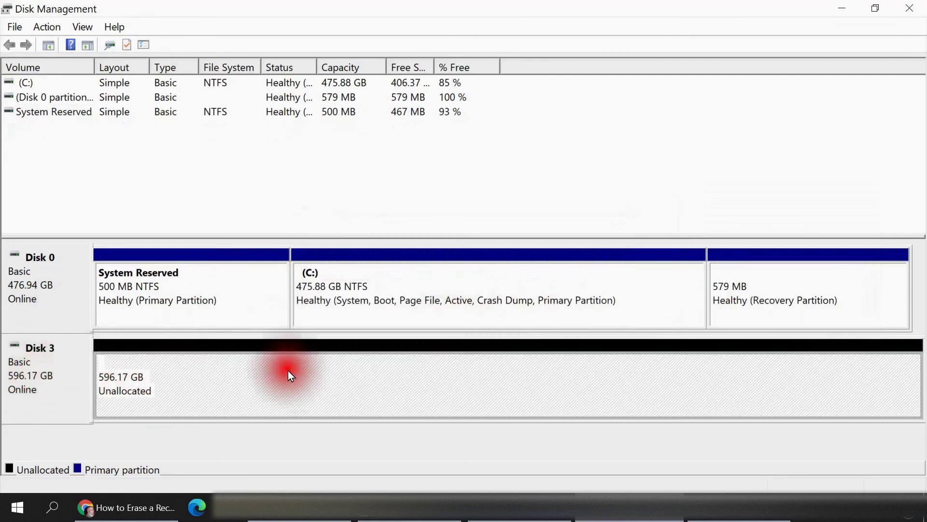
right_click(234, 380)
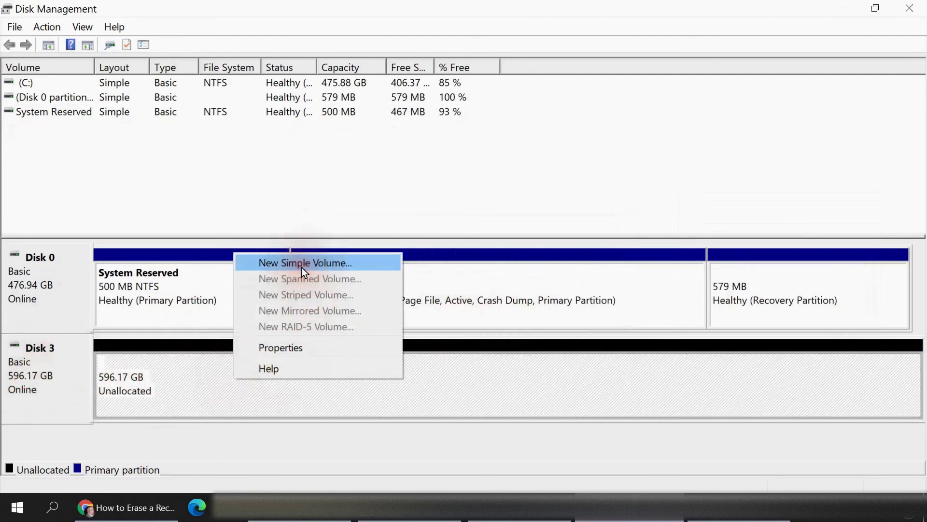
left_click(301, 266)
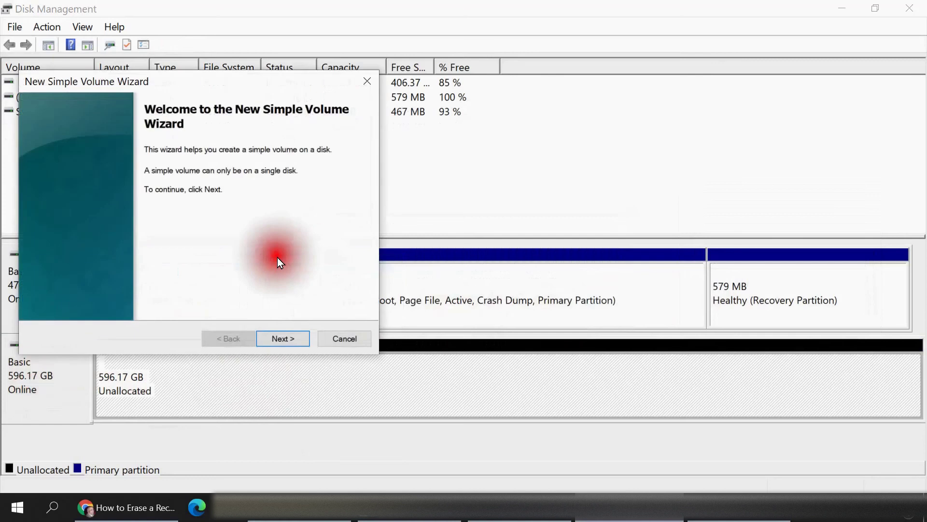
left_click(283, 339)
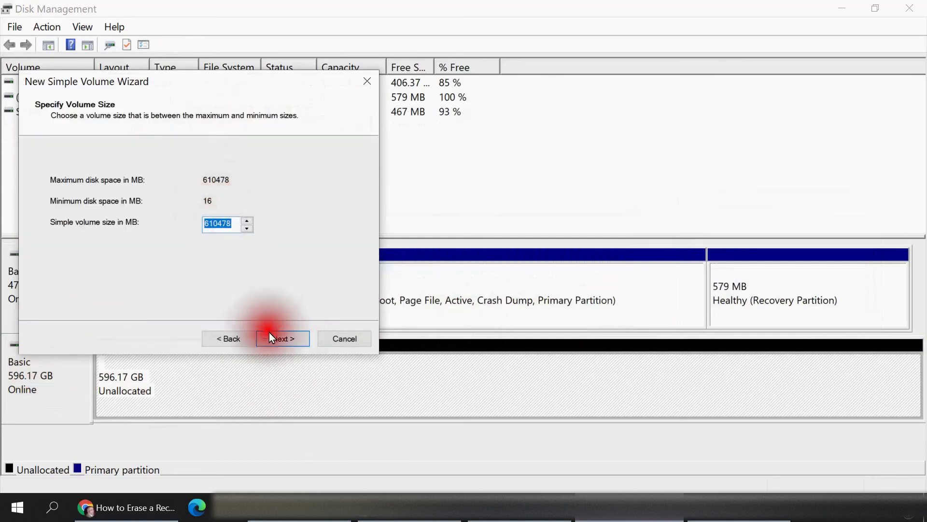
left_click(277, 337)
left_click(278, 338)
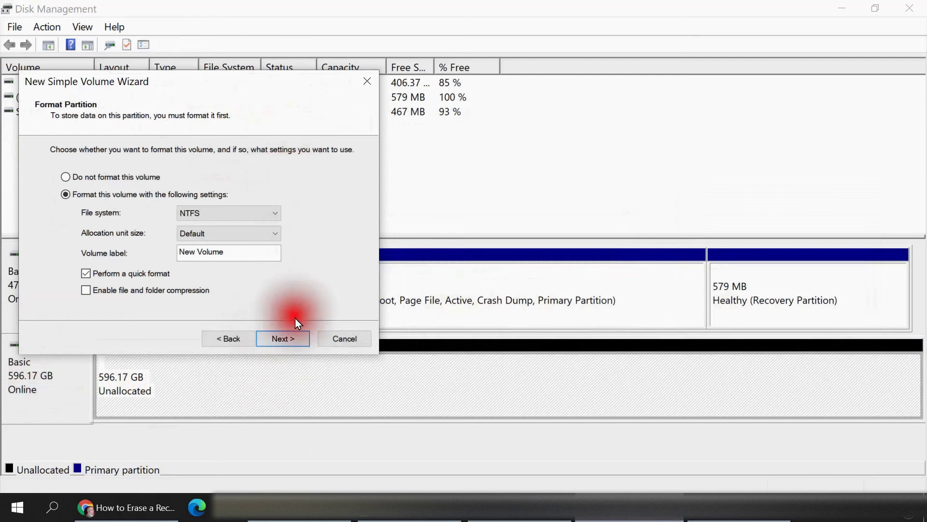
left_click(278, 338)
left_click(277, 338)
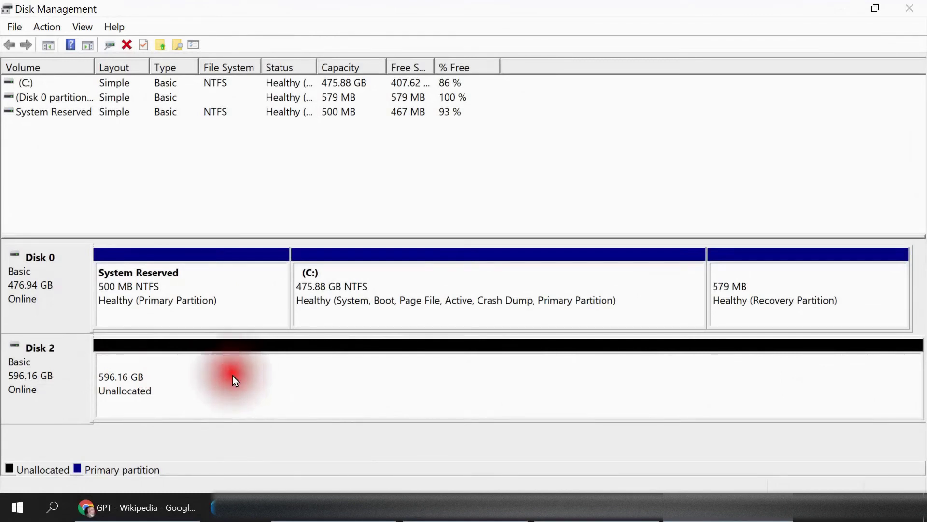
Open Disk 2's properties and check its partition style in the volume information
left_click(414, 375)
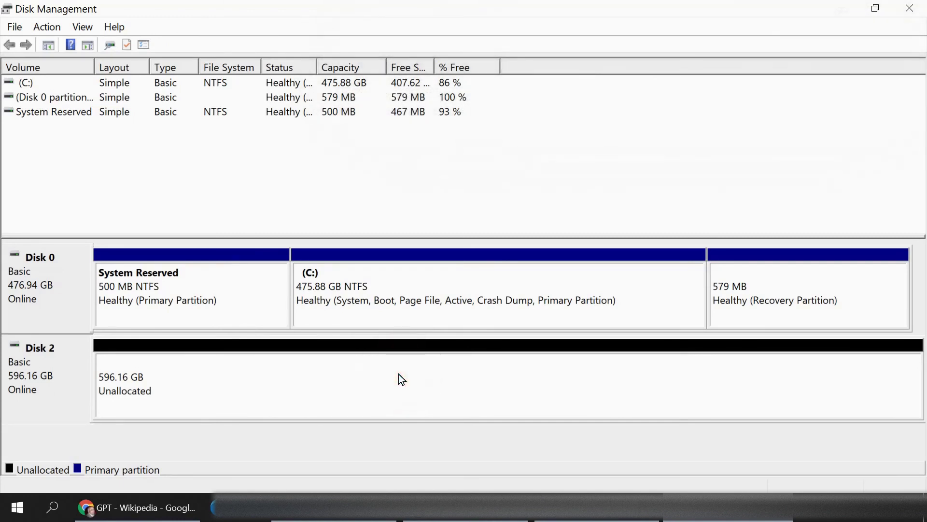
right_click(42, 366)
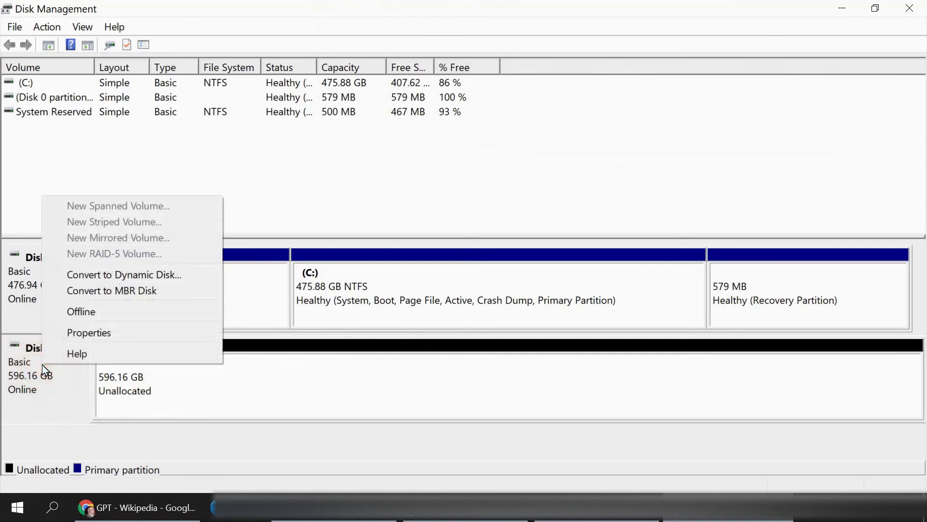
left_click(88, 340)
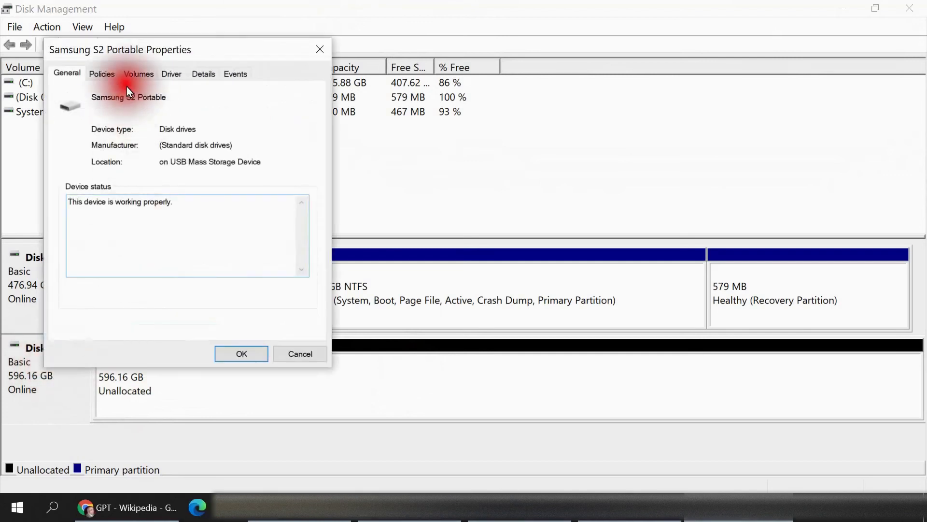
left_click(141, 74)
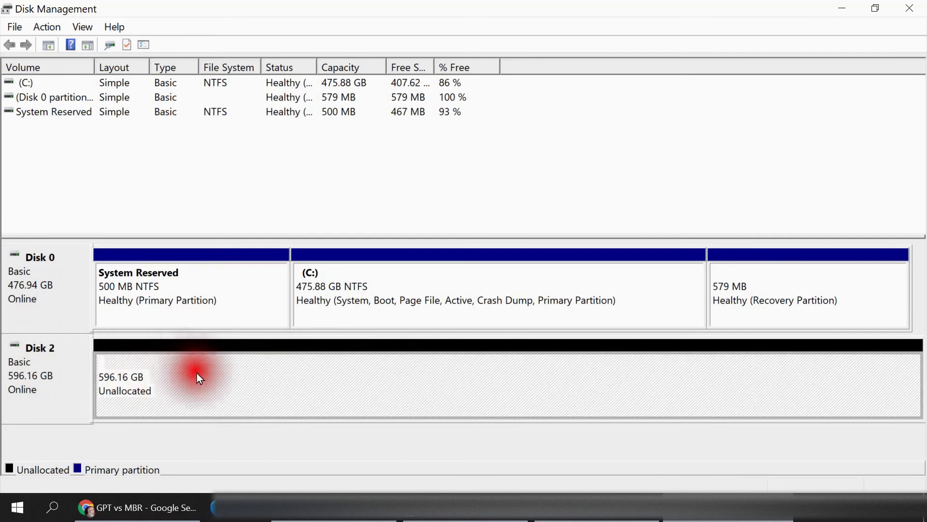
Convert Disk 2 to an MBR disk and check the partition style in its properties
right_click(65, 365)
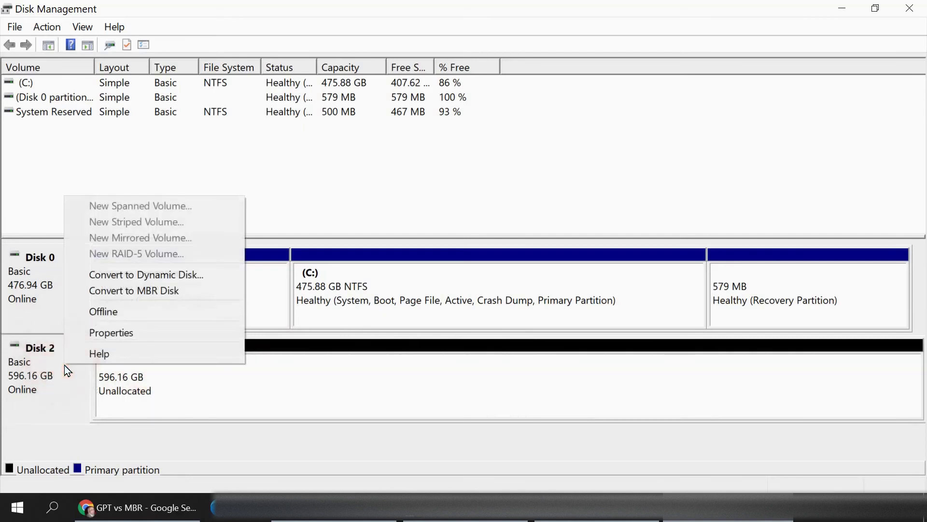
left_click(137, 293)
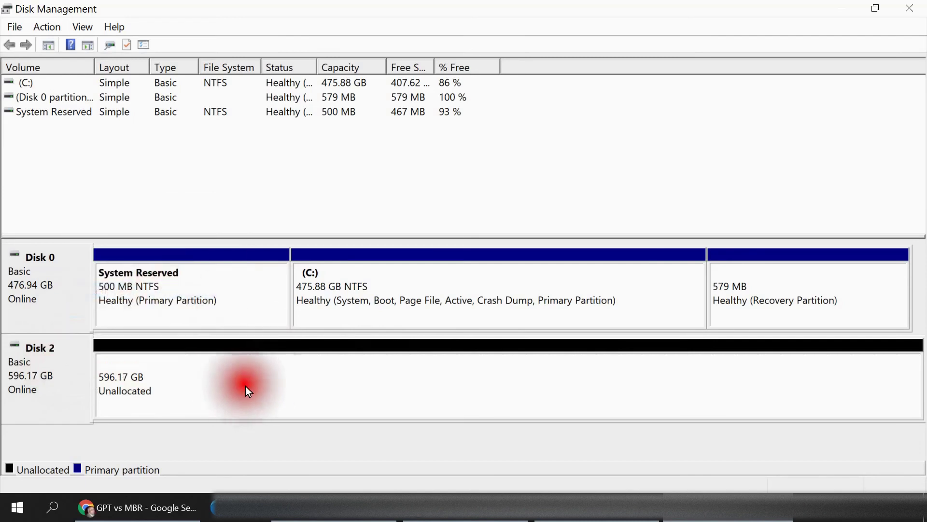
right_click(65, 364)
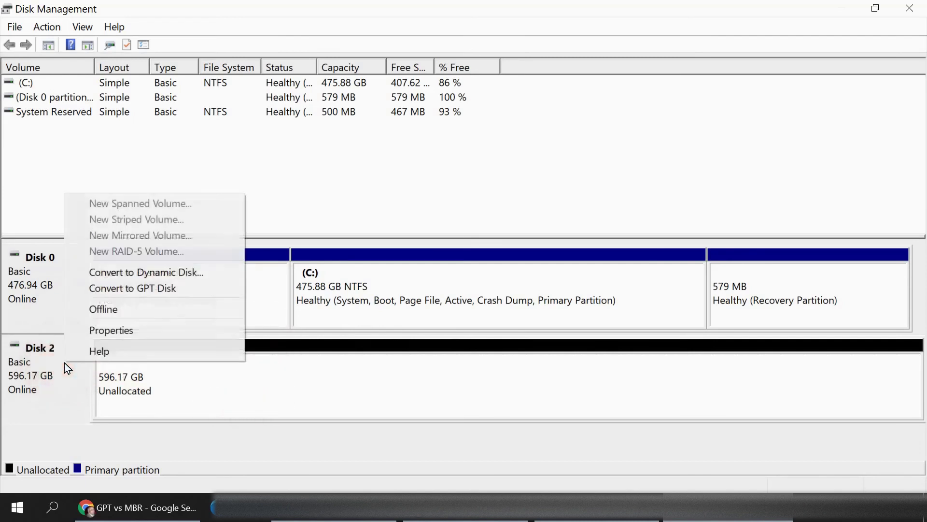
left_click(149, 328)
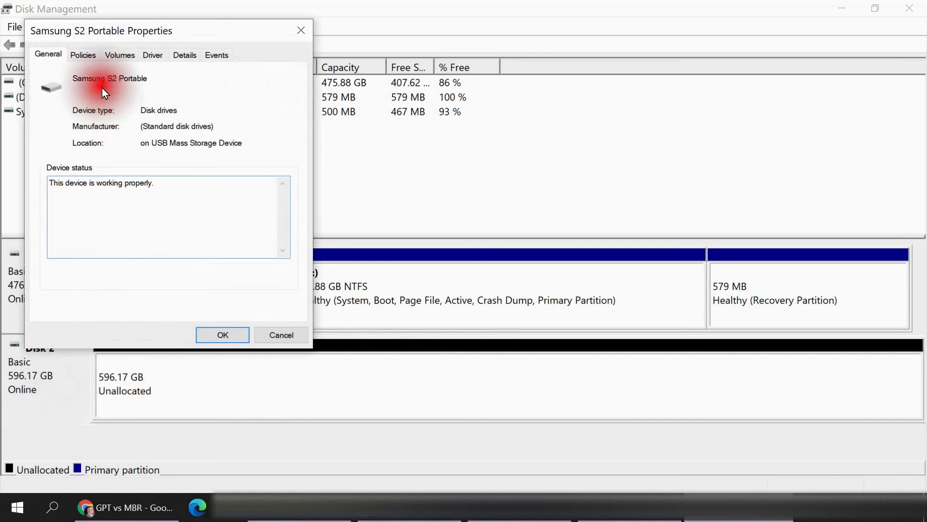
left_click(124, 56)
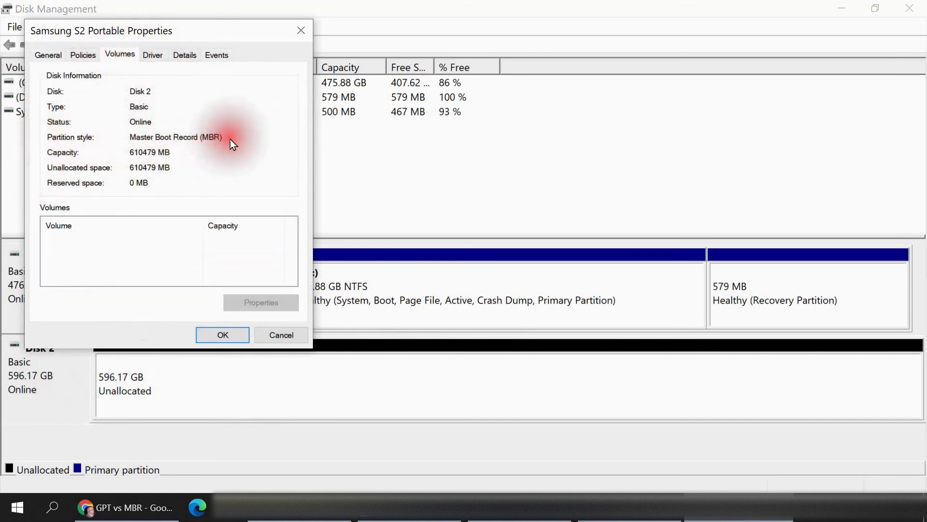
left_click(220, 333)
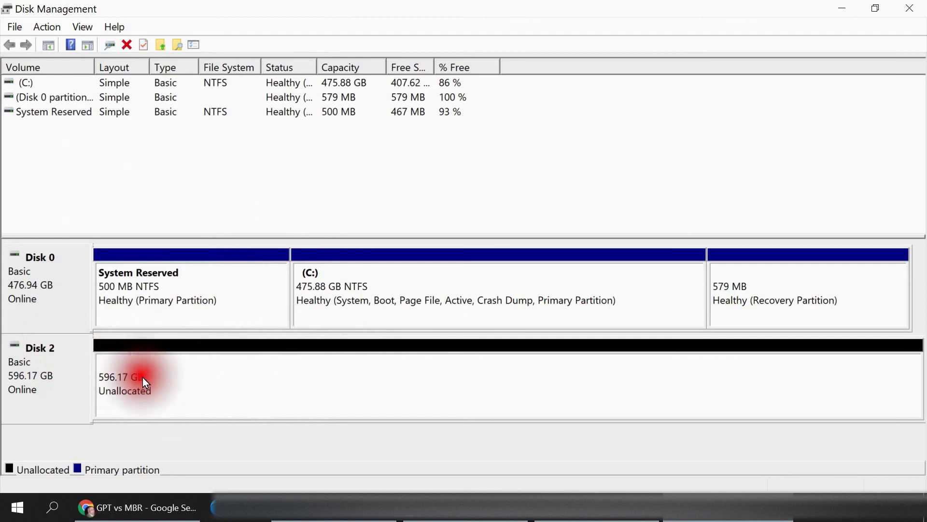
Create a 50000 MB simple volume in Disk 2's unallocated space with drive letter D and the default format settings
right_click(173, 378)
left_click(241, 258)
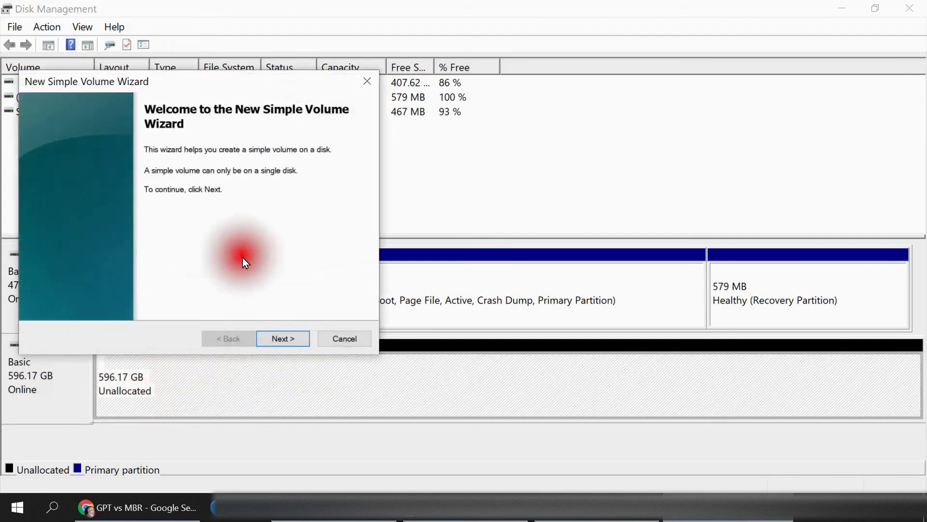
left_click(268, 340)
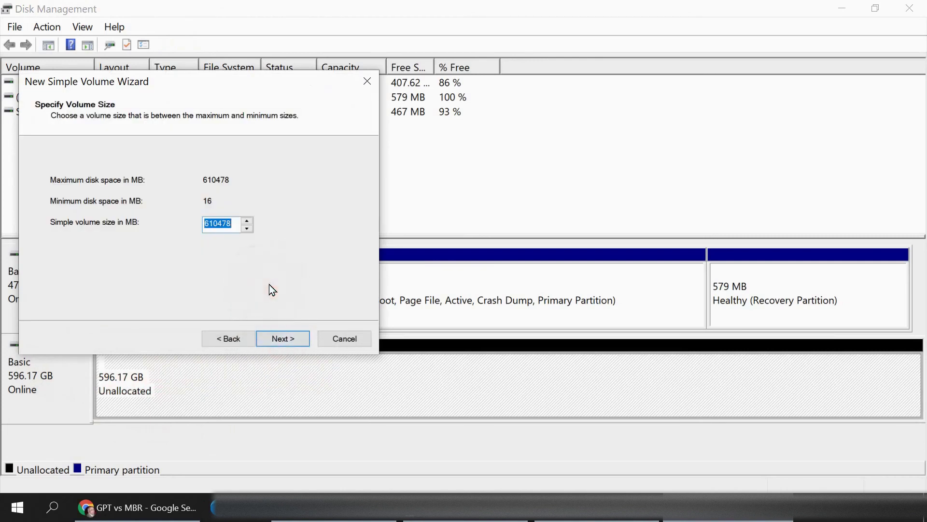
type("50000")
left_click(283, 340)
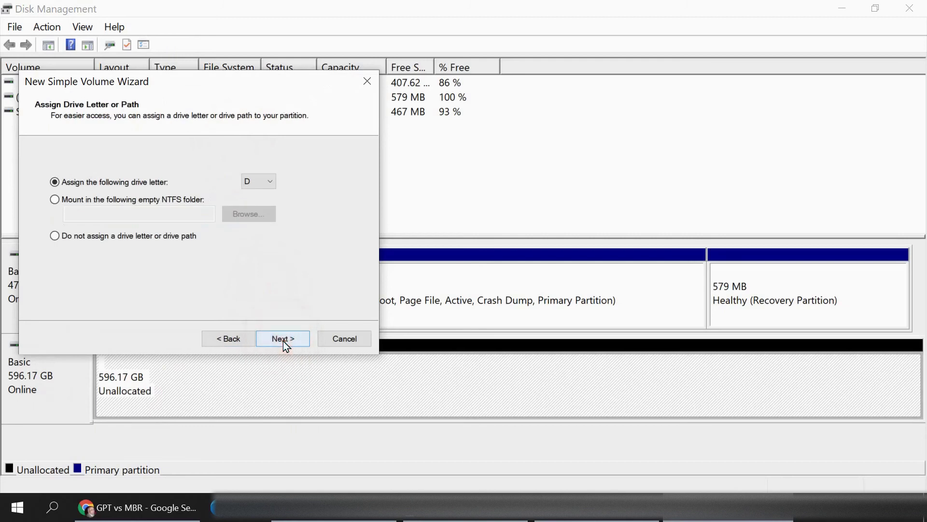
left_click(283, 340)
left_click(283, 340)
left_click(283, 340)
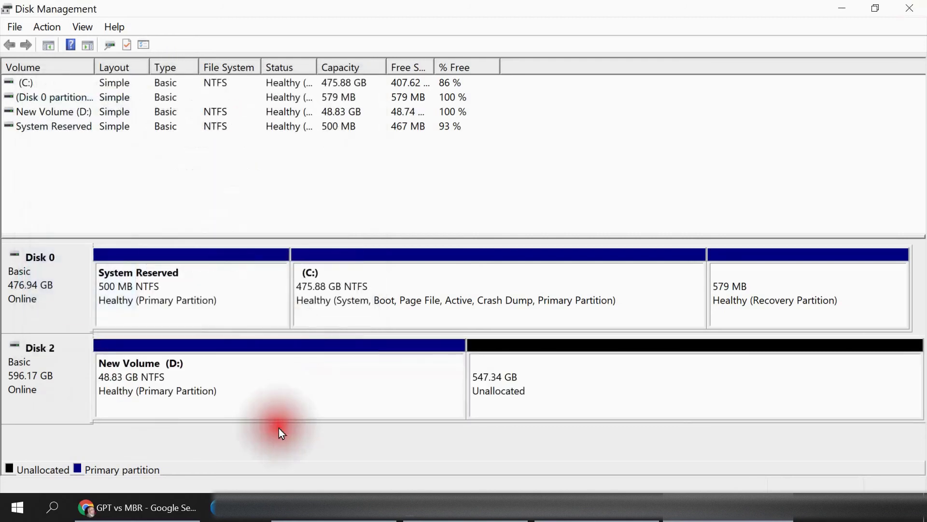
Create a second 50000 MB simple volume in the unallocated space after D:, with drive letter E and default settings
right_click(559, 386)
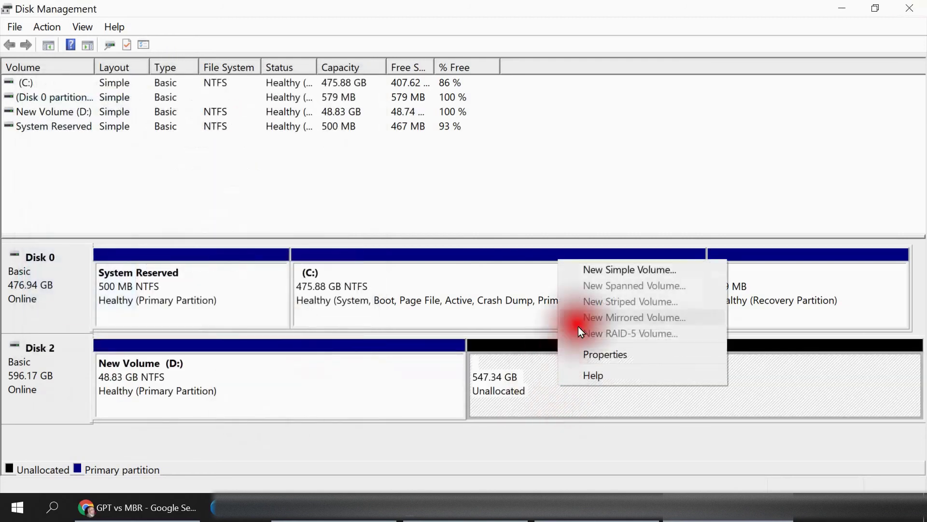
left_click(629, 269)
left_click(296, 344)
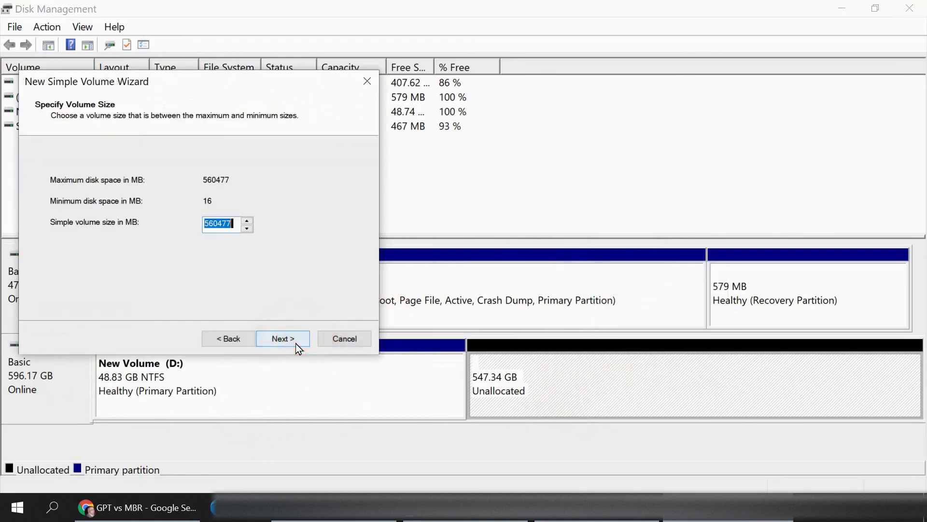
type("50000")
left_click(295, 342)
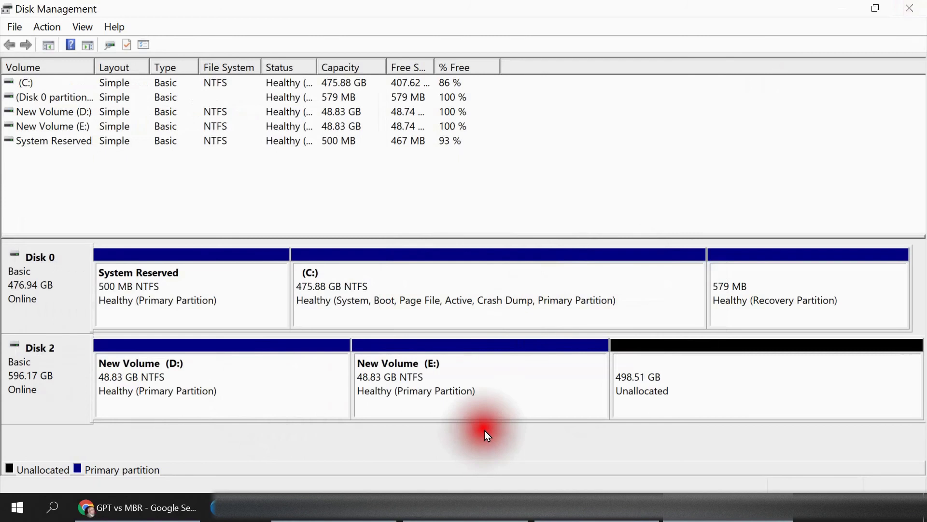
Create a third 50000 MB simple volume in the unallocated space after E:, with drive letter F and default settings
right_click(653, 377)
left_click(723, 262)
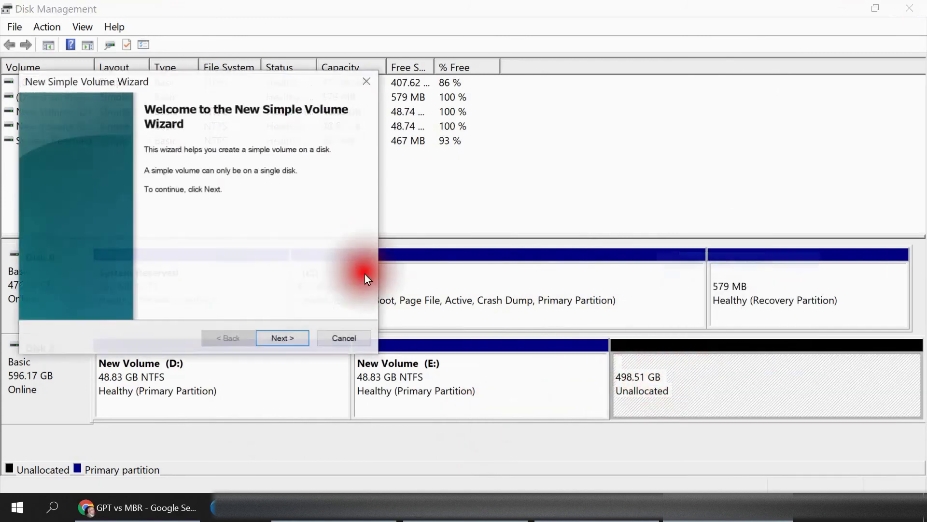
left_click(276, 342)
type("50000")
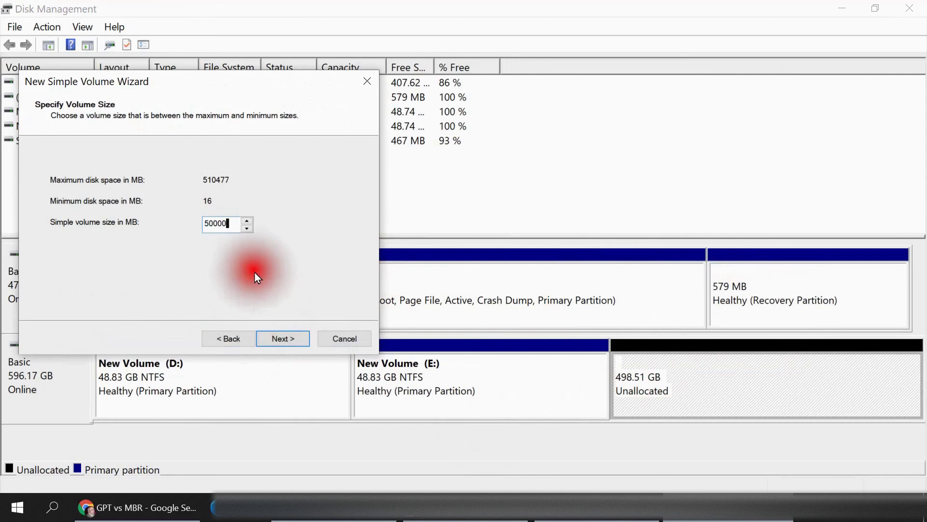
left_click(269, 337)
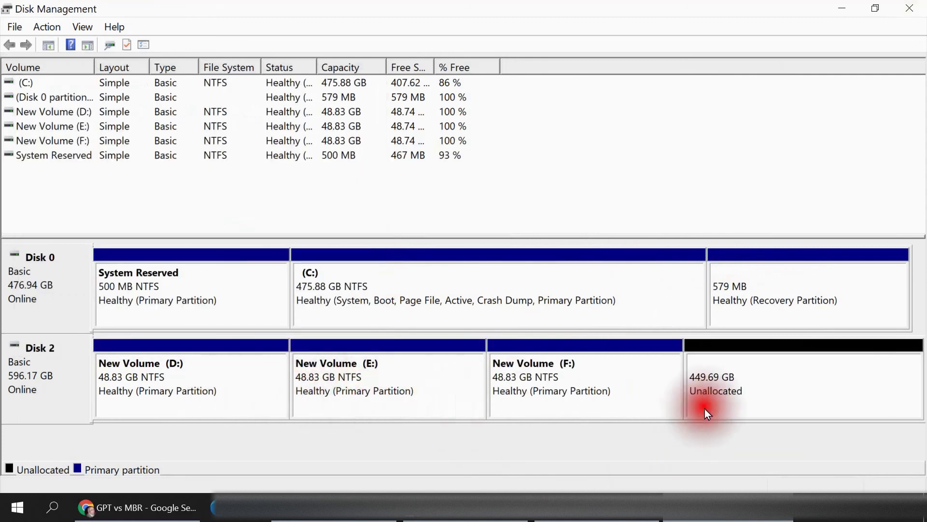
Create a fourth 50000 MB simple volume in the unallocated space after F:, with drive letter G and default settings
right_click(717, 390)
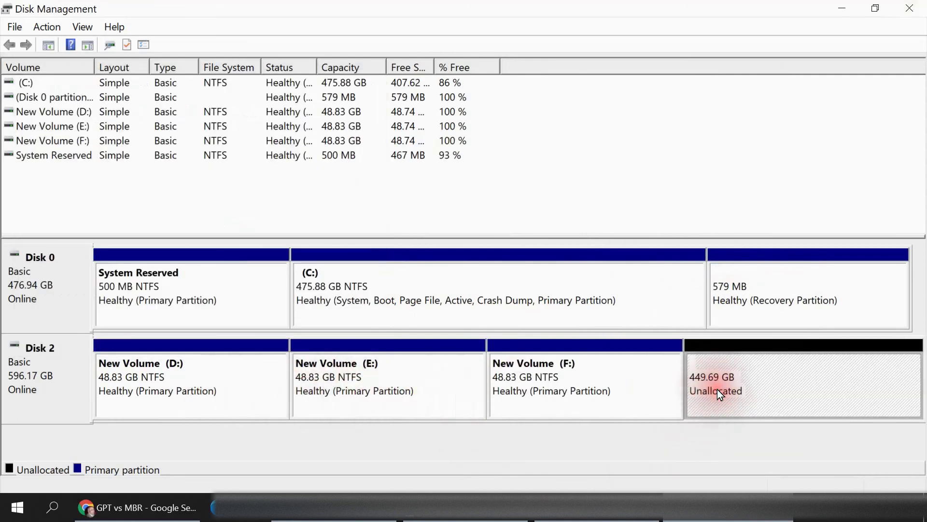
left_click(785, 273)
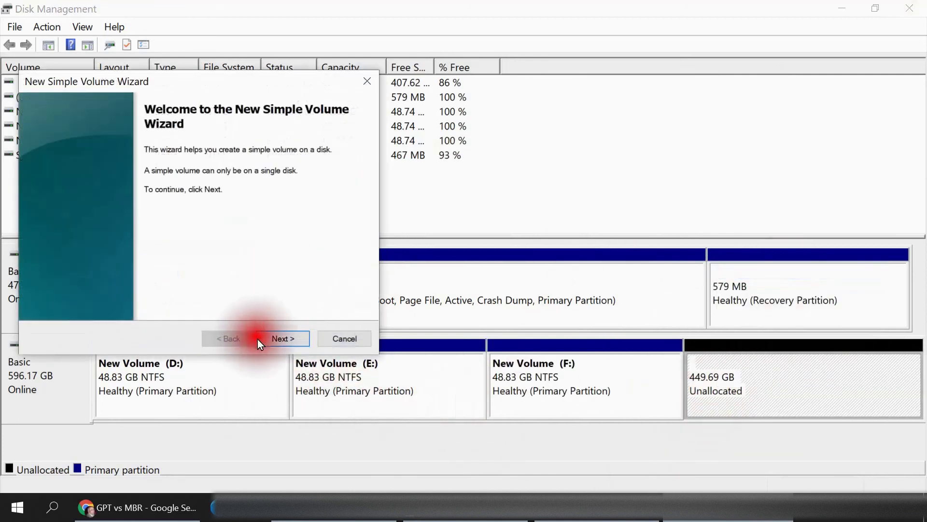
left_click(273, 338)
type("50000")
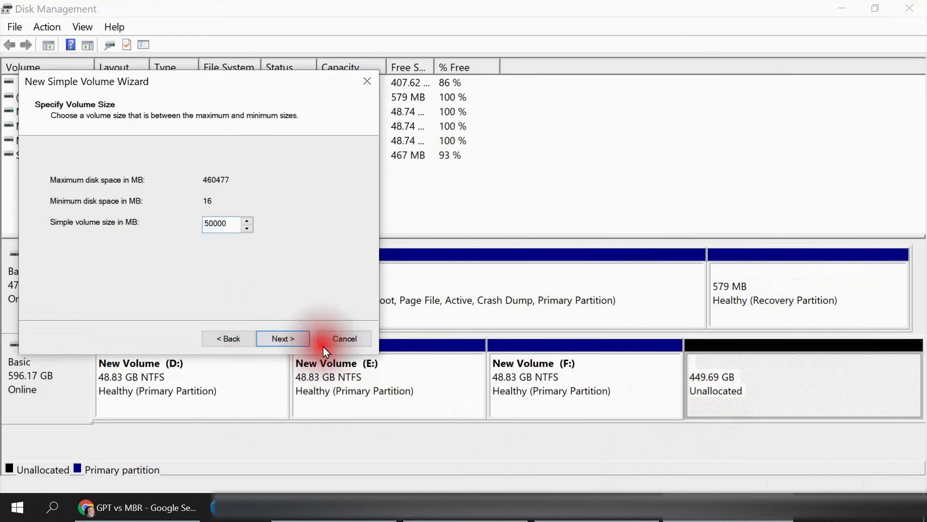
left_click(291, 337)
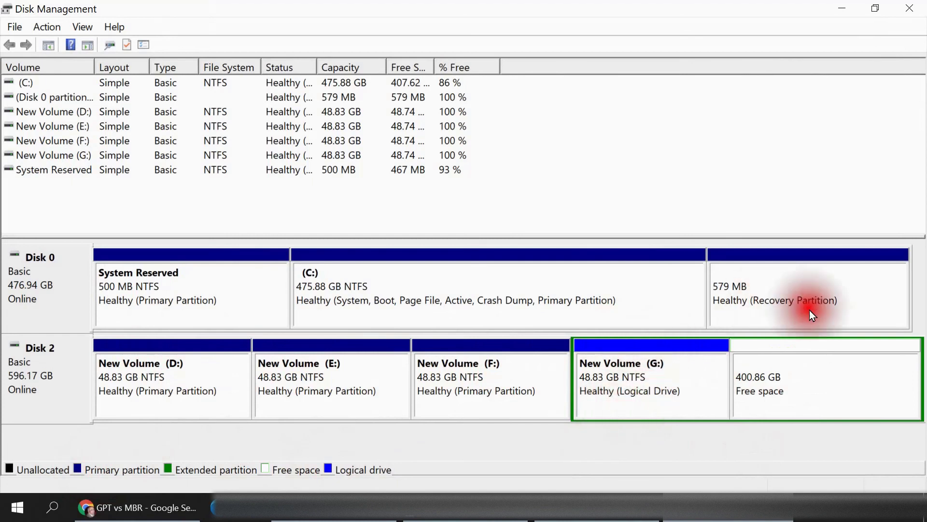
Create another 50000 MB simple volume in the extended partition's free space after G:, with drive letter H
left_click(701, 401)
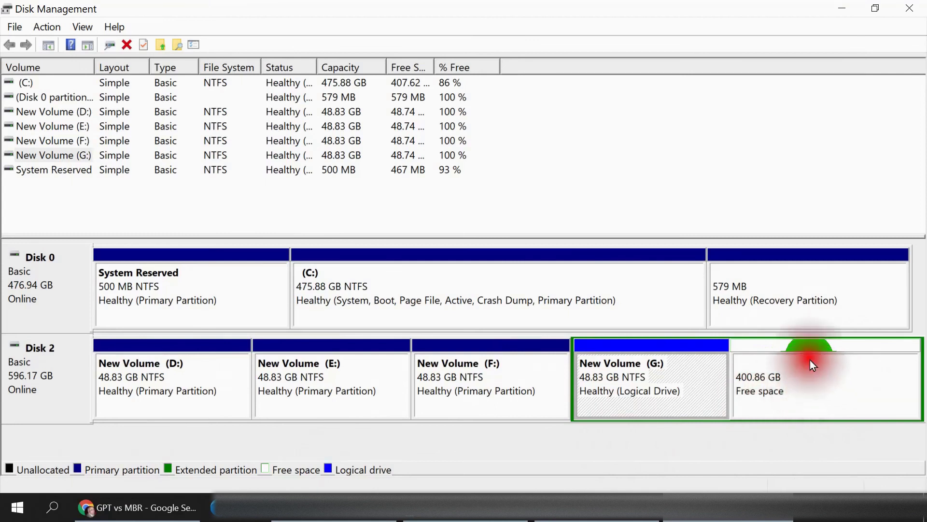
right_click(816, 372)
left_click(821, 255)
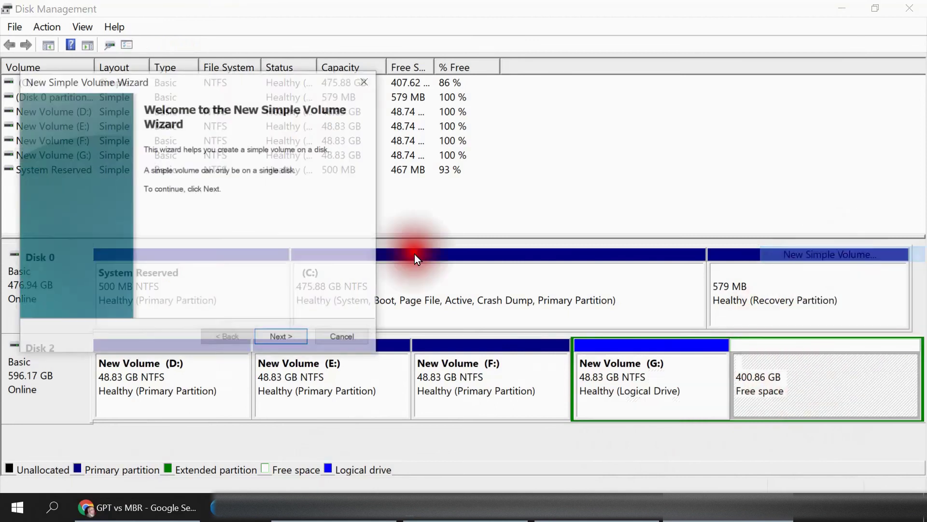
left_click(283, 339)
type("50000")
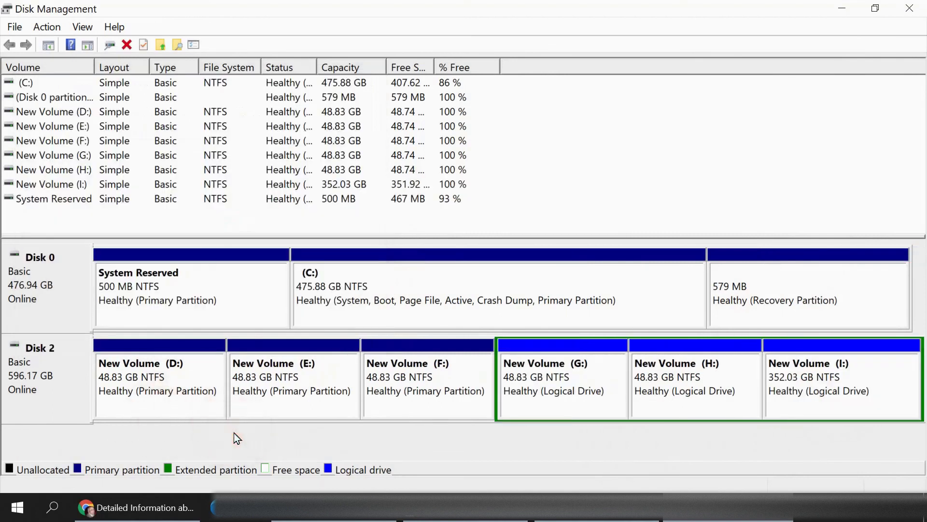
left_click(234, 432)
left_click_drag(234, 433, 360, 382)
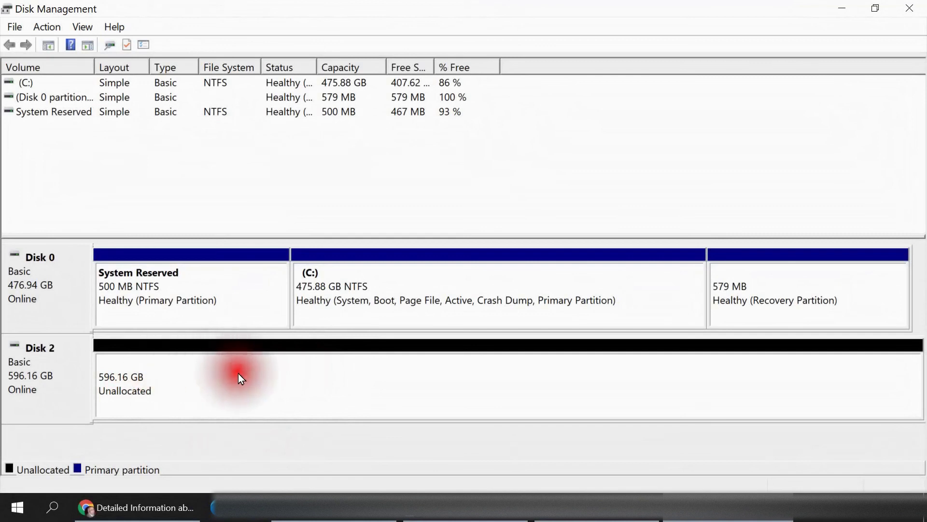
Create a 50000 MB simple volume in Disk 2's unallocated space, with drive letter D, quick-formatted as NTFS with default settings
right_click(202, 372)
left_click(259, 259)
left_click(283, 337)
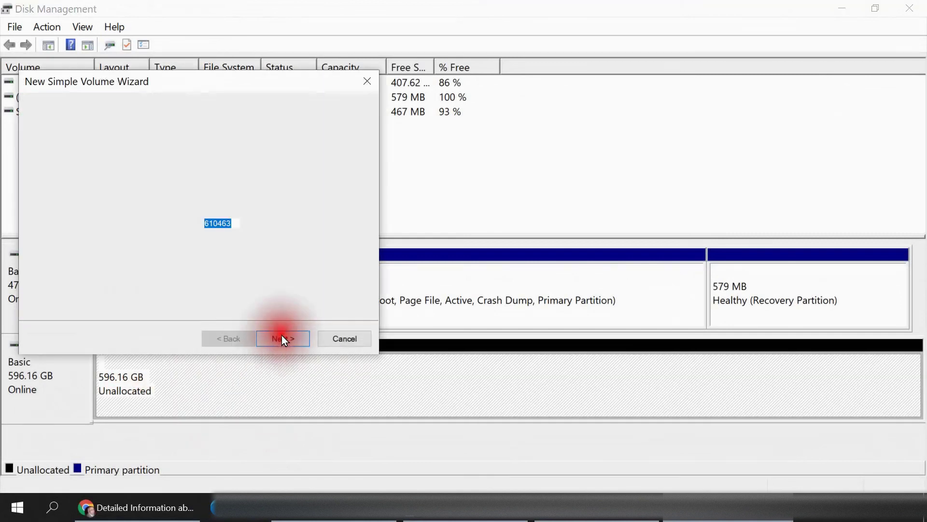
type("50000")
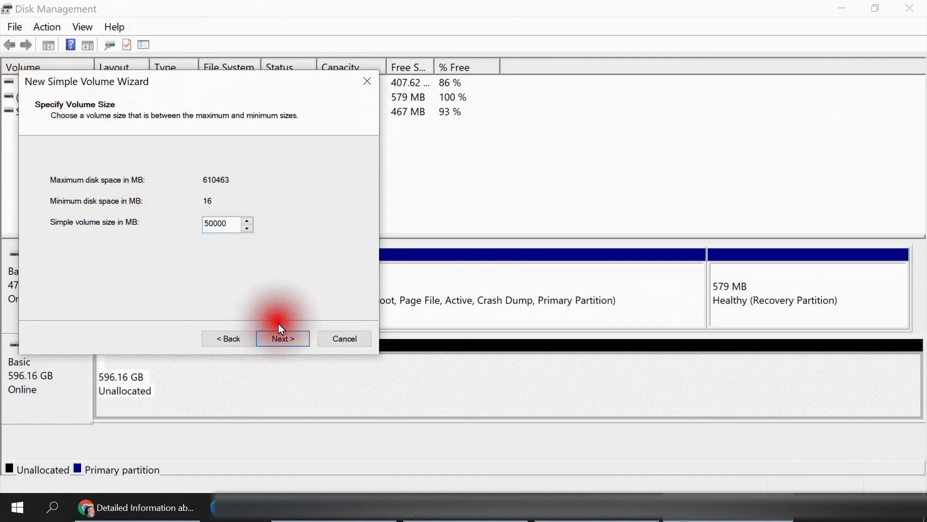
left_click(283, 337)
left_click(295, 338)
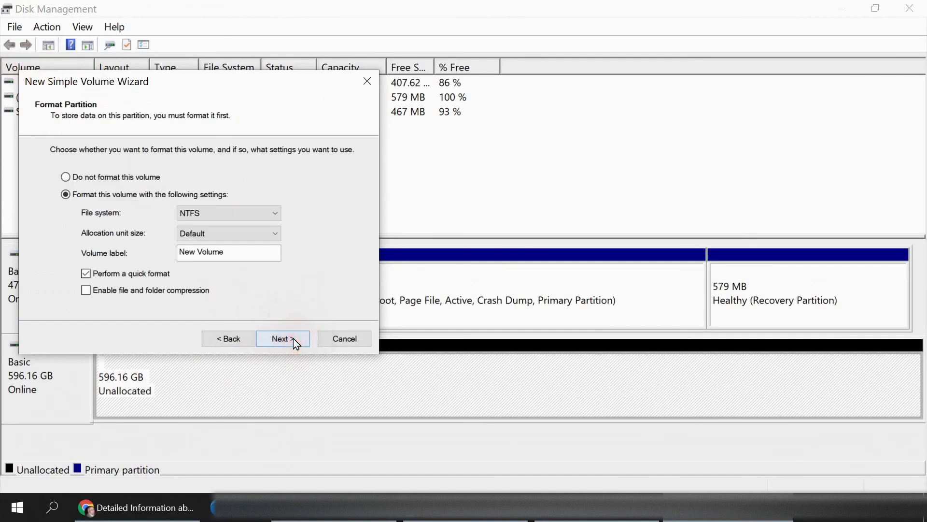
left_click(294, 338)
left_click(293, 338)
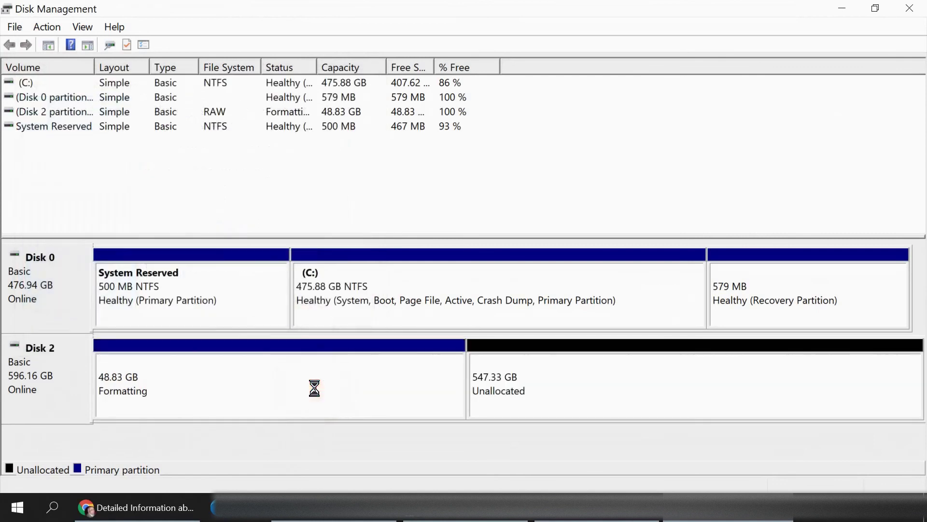
Create a second 50000 MB simple volume after D: on Disk 2, with drive letter E, and close the volume's File Explorer window
right_click(544, 374)
left_click(608, 254)
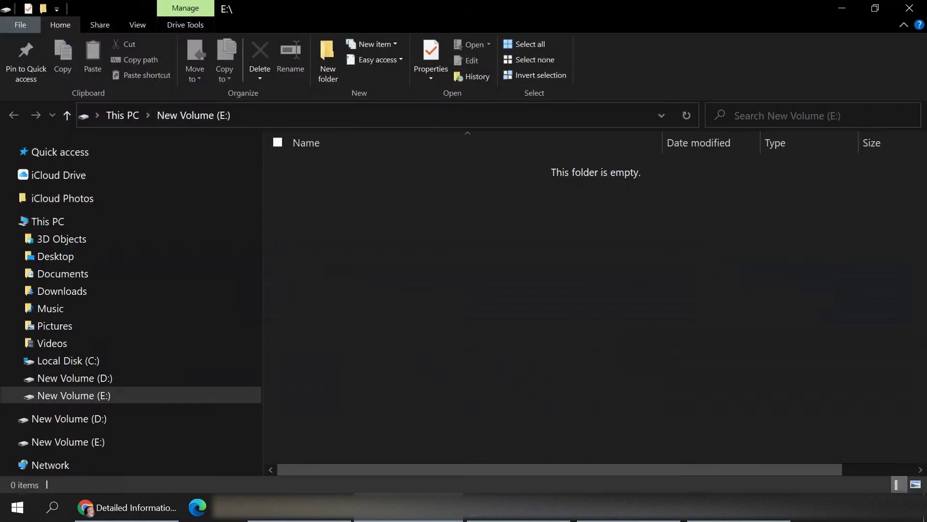
left_click(910, 7)
Create a third simple volume after E: on Disk 2, with size 50000 MB, drive letter F and default NTFS formatting
right_click(676, 365)
left_click(693, 373)
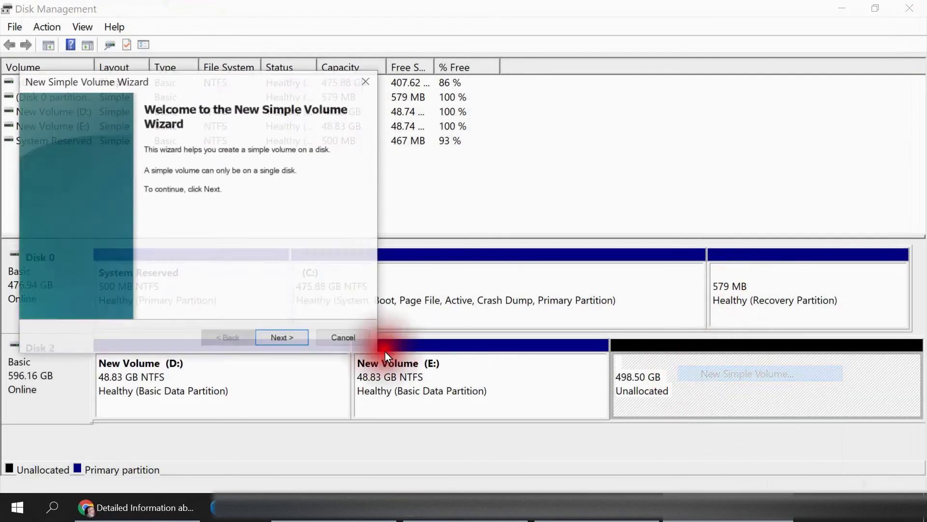
left_click(263, 339)
left_click(262, 339)
left_click(264, 338)
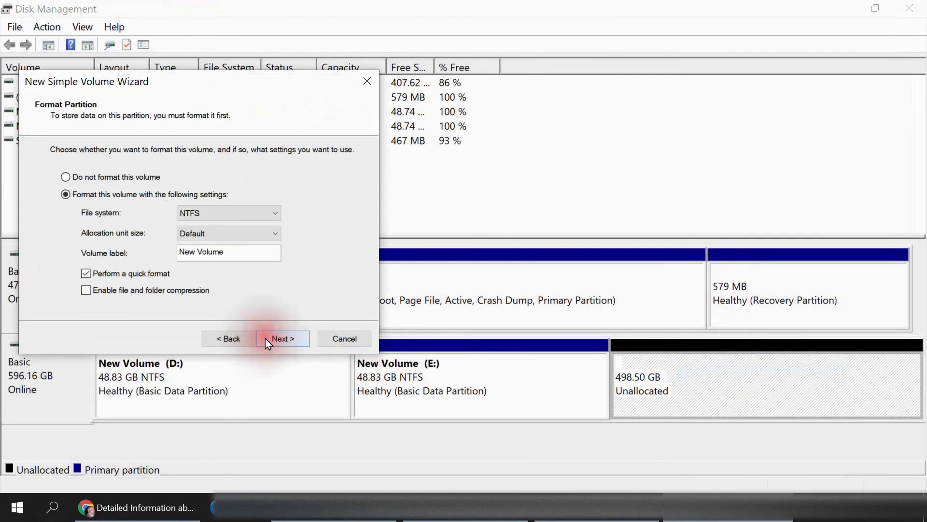
left_click(238, 337)
left_click(238, 338)
double_click(220, 224)
type("50000")
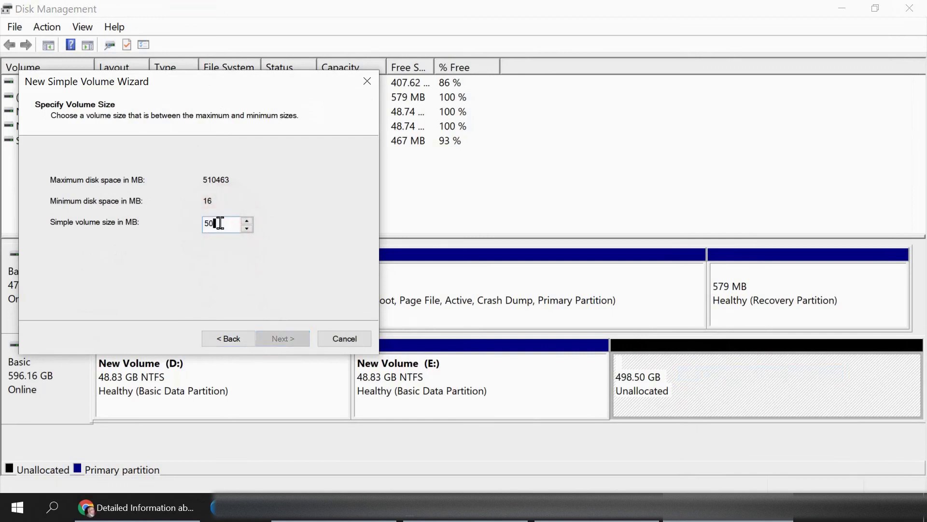
left_click(280, 338)
left_click(279, 340)
left_click(279, 340)
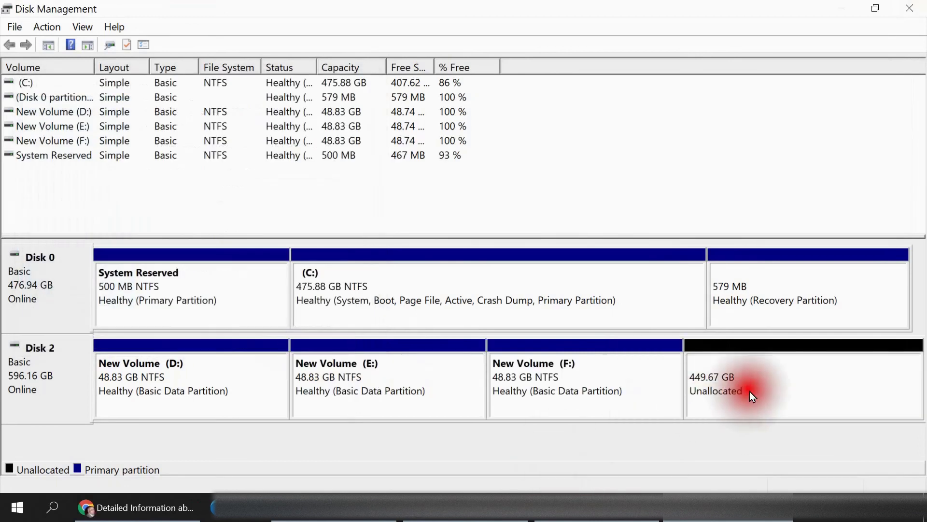
Create a fourth 50000 MB simple volume in the unallocated space after F: on Disk 2, with drive letter G
right_click(748, 391)
left_click(805, 279)
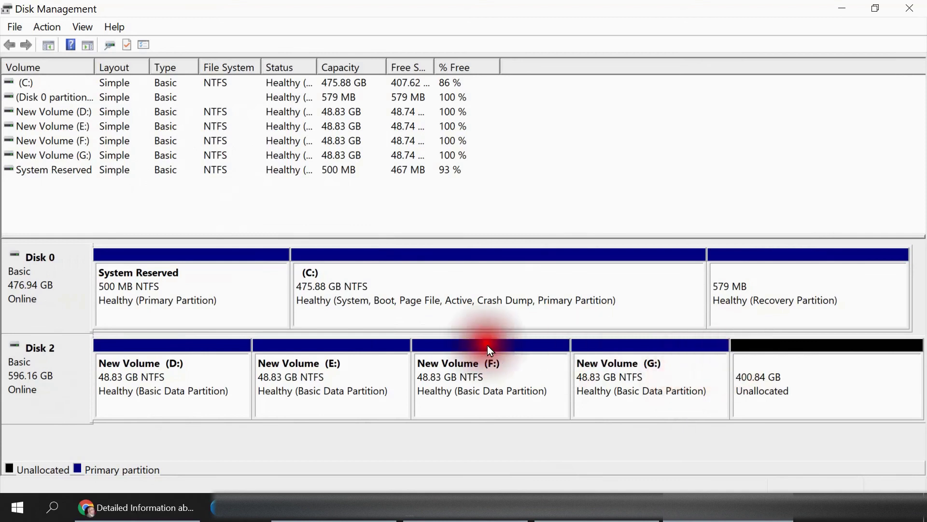
Create a fifth simple volume in the unallocated space after G: on Disk 2
right_click(779, 363)
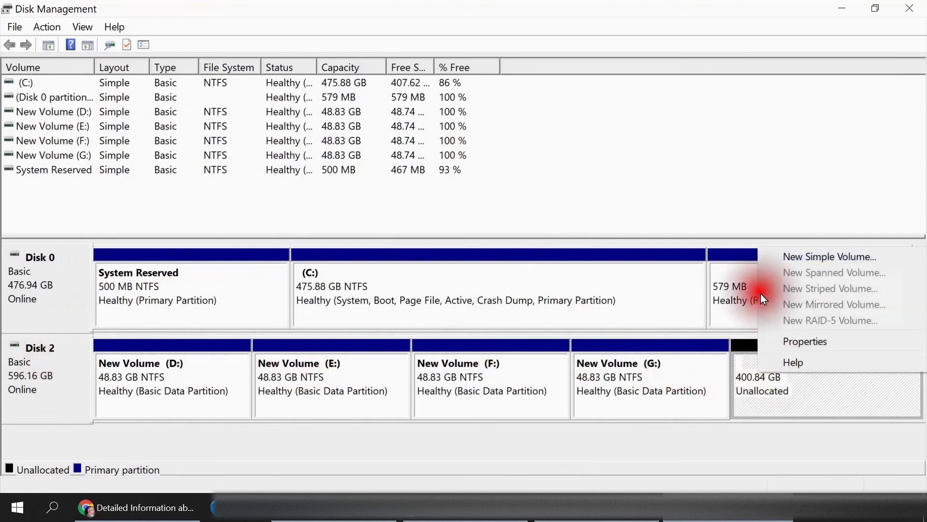